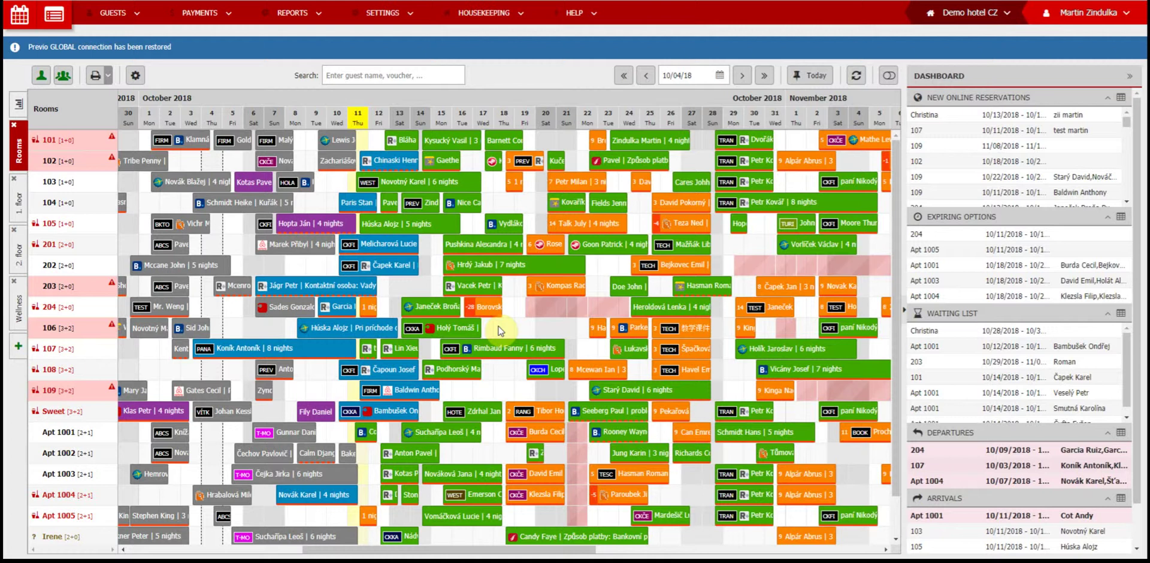
# Step: Drag the room 106 reservation to 10/17–10/21, then delete the room 204 booking
pyautogui.moveTo(455, 330); pyautogui.dragTo(493, 333)
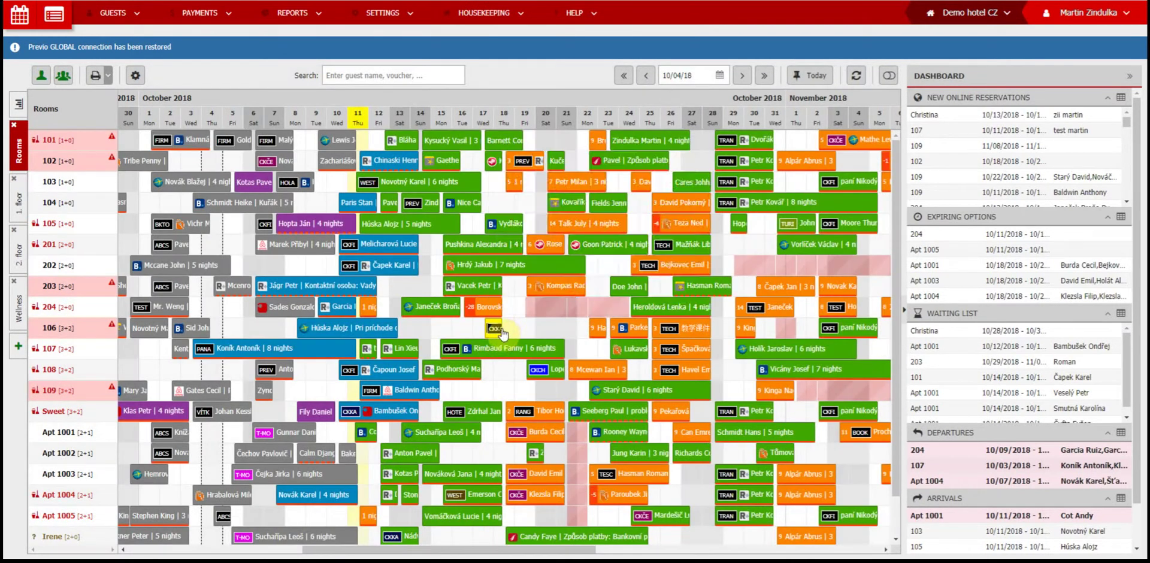
pyautogui.click(494, 310)
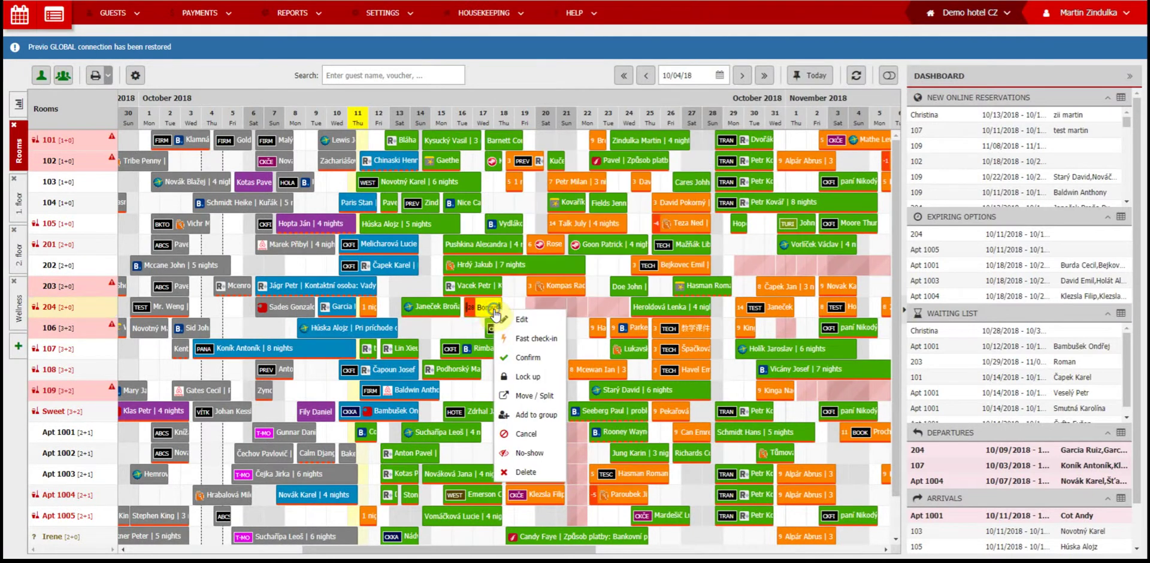
pyautogui.click(533, 486)
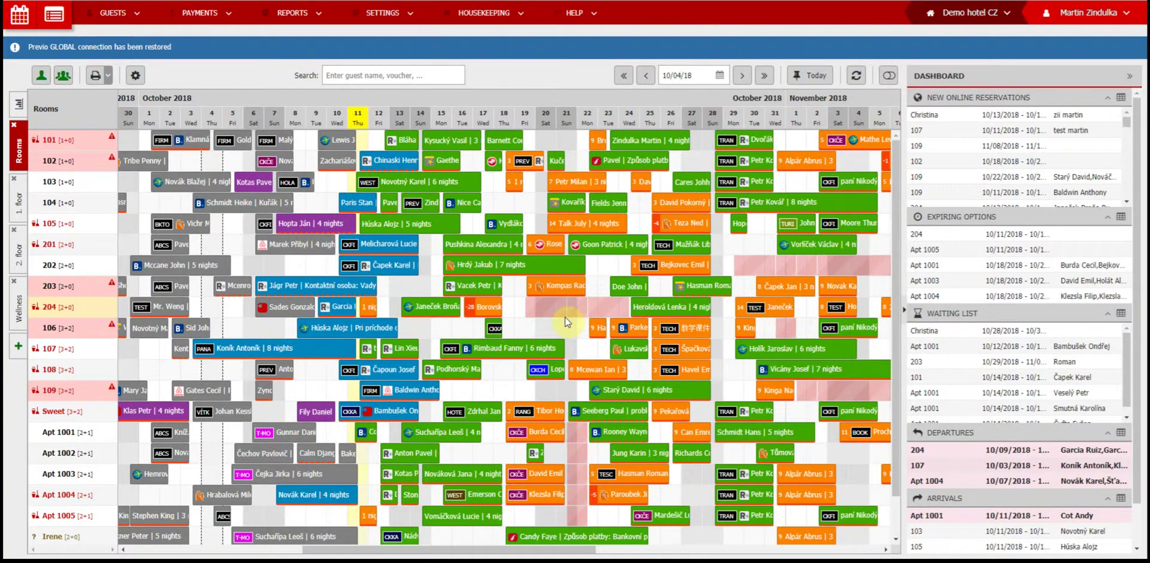
# Step: Create and save an Elisabeth room reservation spanning 17.10 to 28.10
pyautogui.scroll(-2, 567, 322)
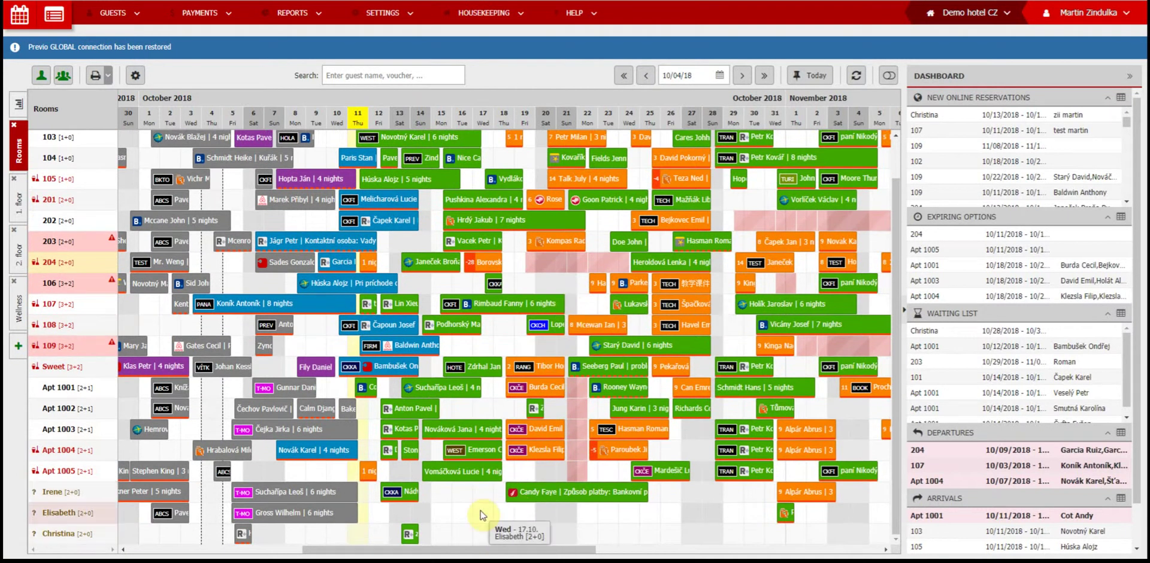
pyautogui.moveTo(483, 515); pyautogui.dragTo(716, 515)
pyautogui.click(988, 505)
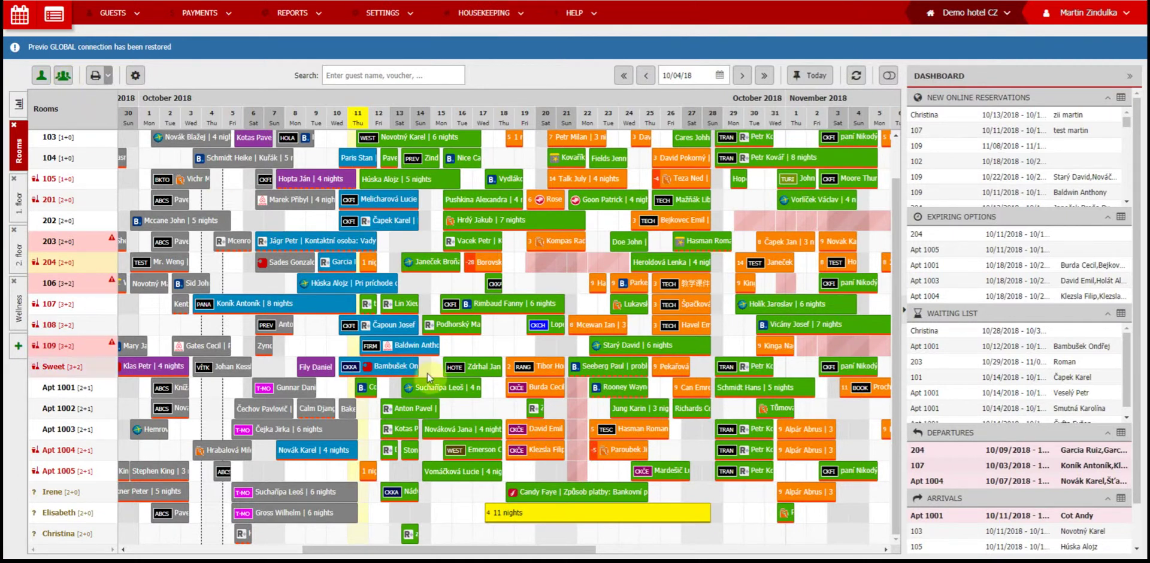
# Step: Select 10/17–10/21 in the Christina row, then abandon that selection
pyautogui.moveTo(488, 524)
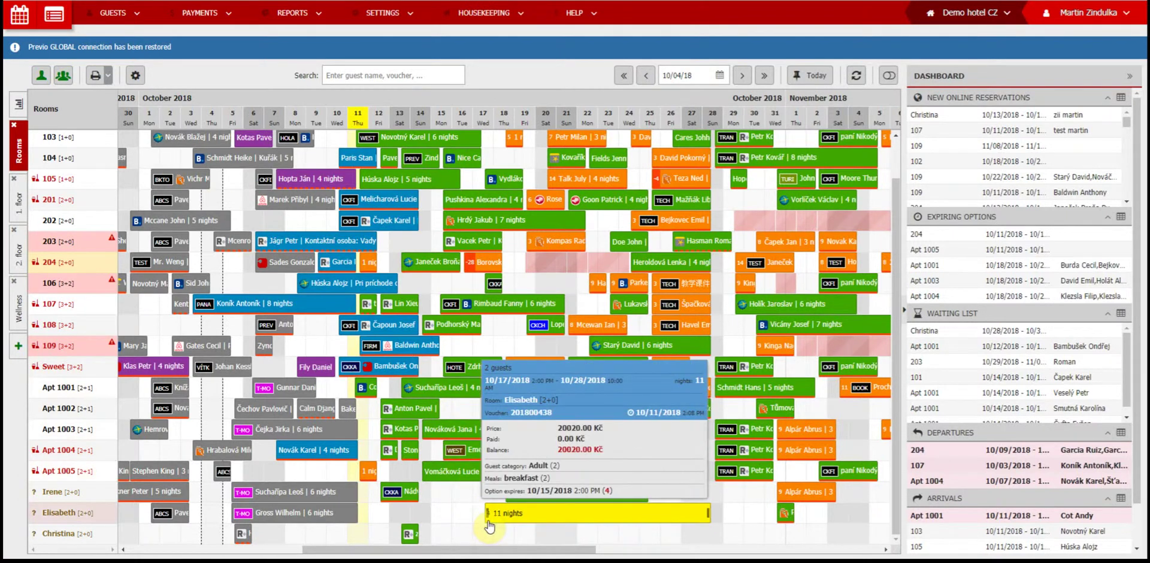
pyautogui.moveTo(488, 528); pyautogui.dragTo(566, 535)
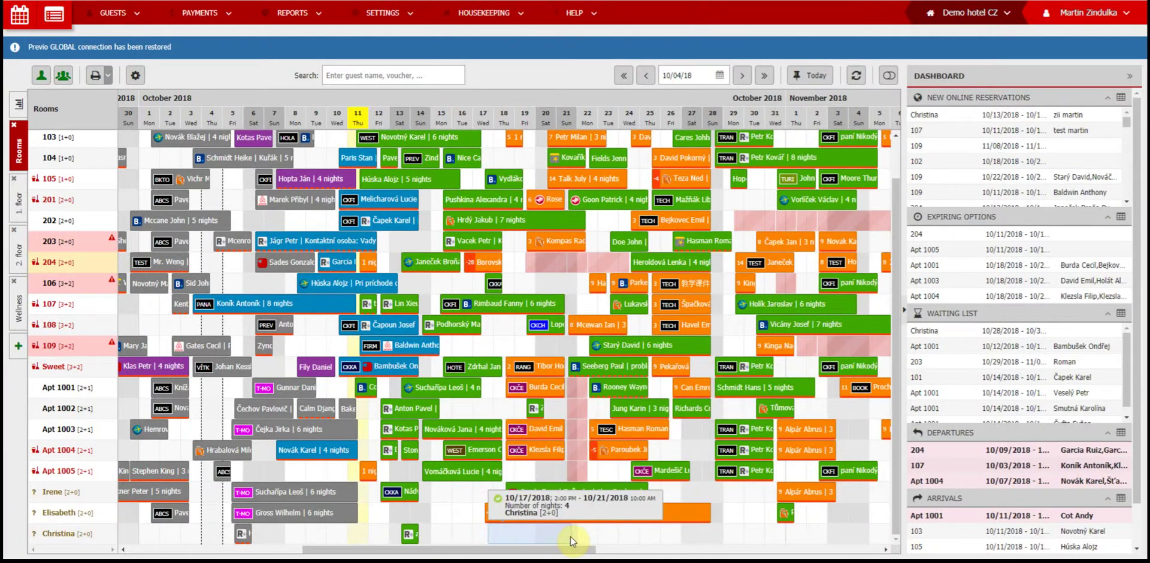
pyautogui.moveTo(571, 536); pyautogui.dragTo(444, 520)
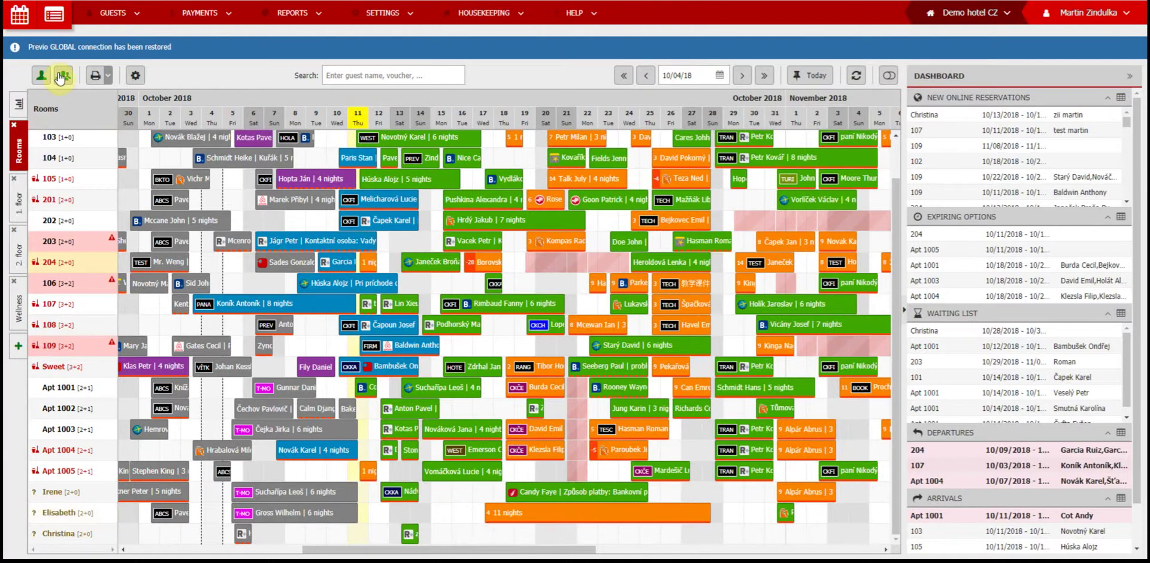
# Step: Drag the Apt 1005 group reservation two days later, to 10/30–11/02
pyautogui.rightClick(659, 513)
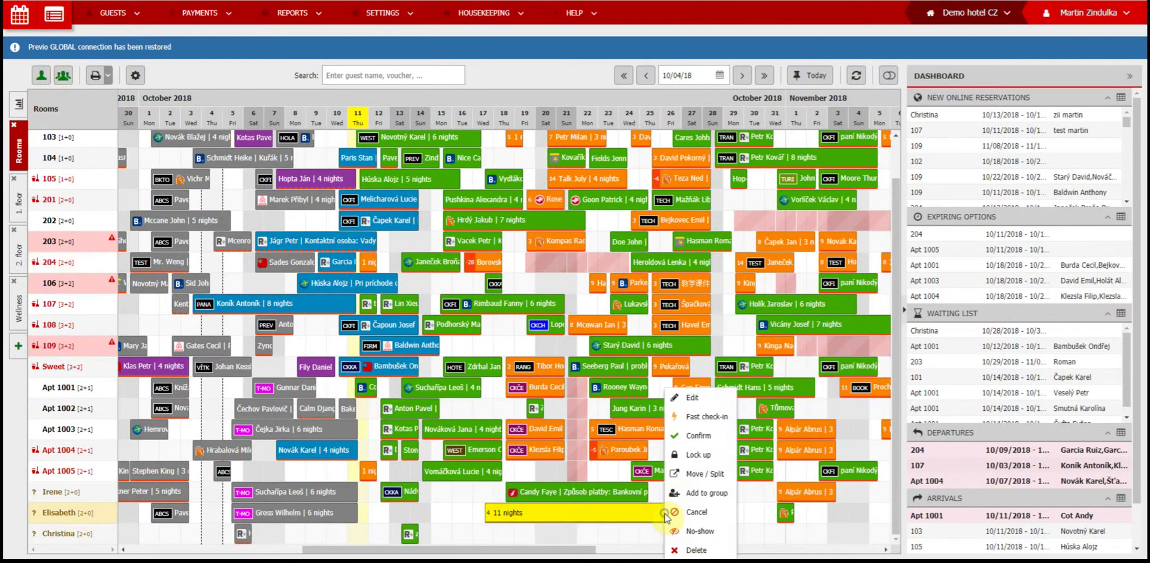
pyautogui.click(714, 500)
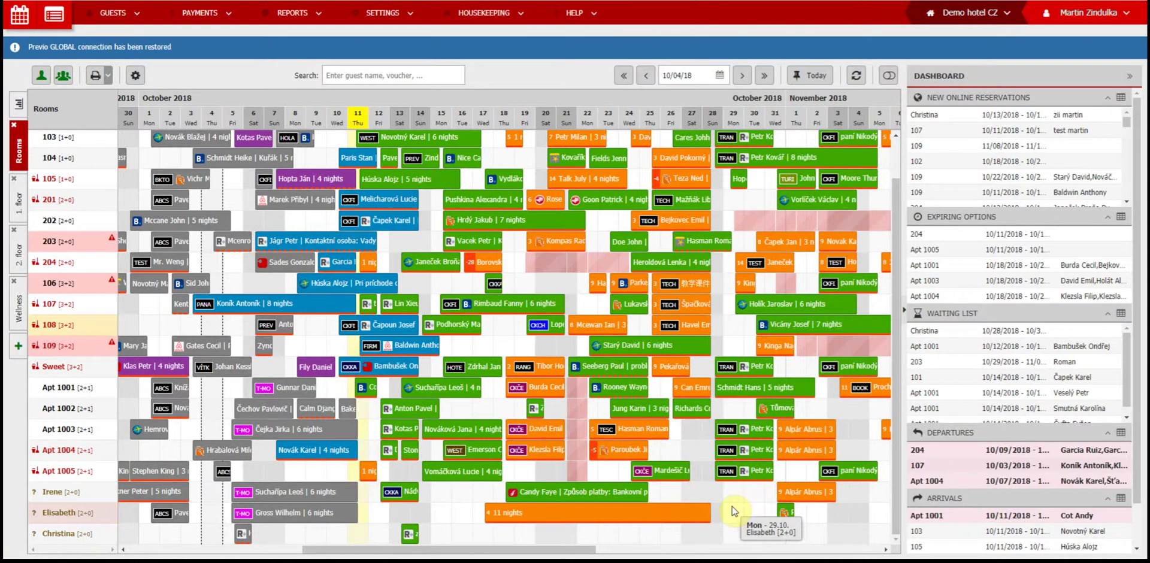
pyautogui.click(745, 472)
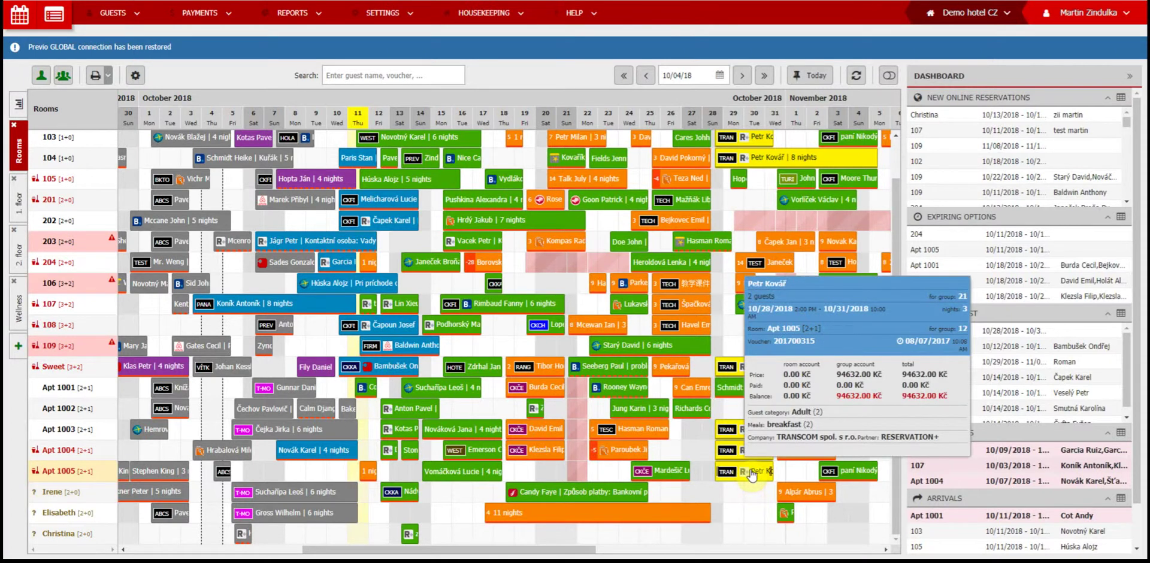
pyautogui.click(750, 475)
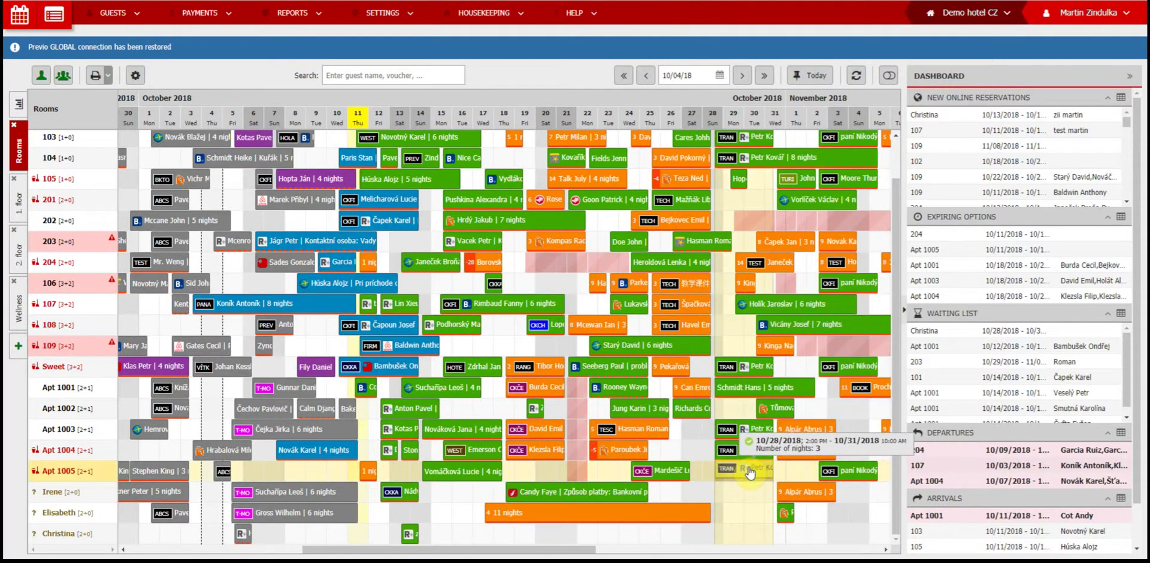
pyautogui.moveTo(750, 474); pyautogui.dragTo(792, 475)
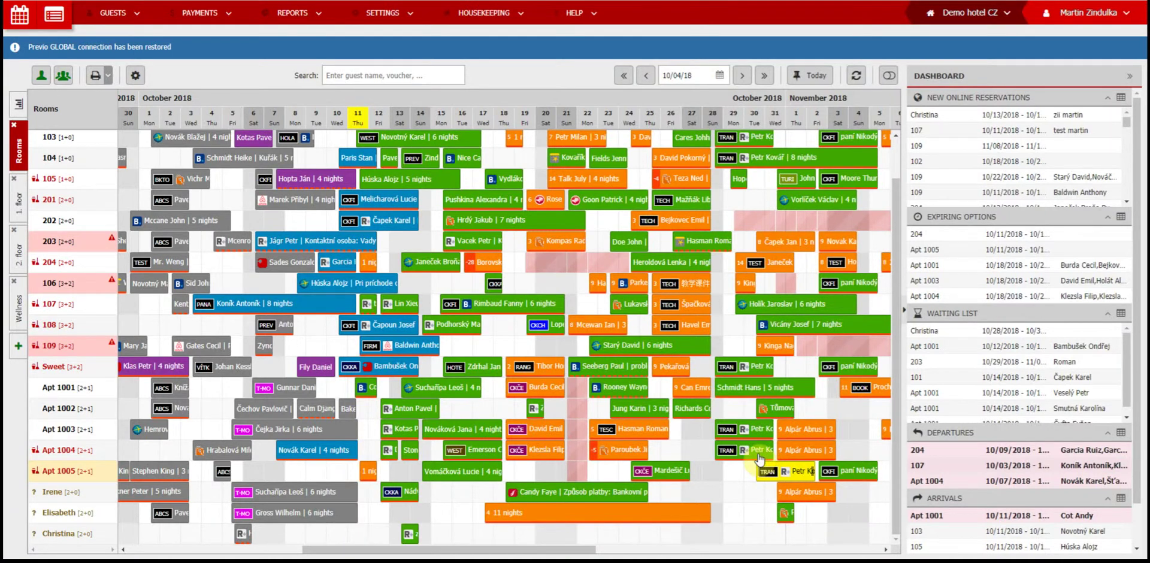
pyautogui.moveTo(732, 397)
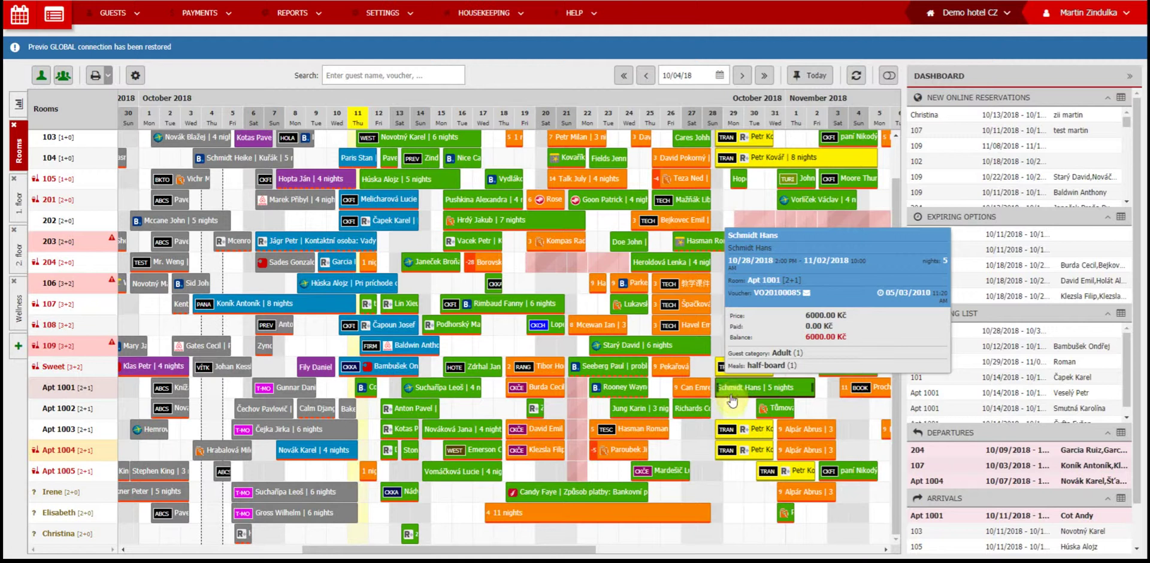
pyautogui.moveTo(731, 429)
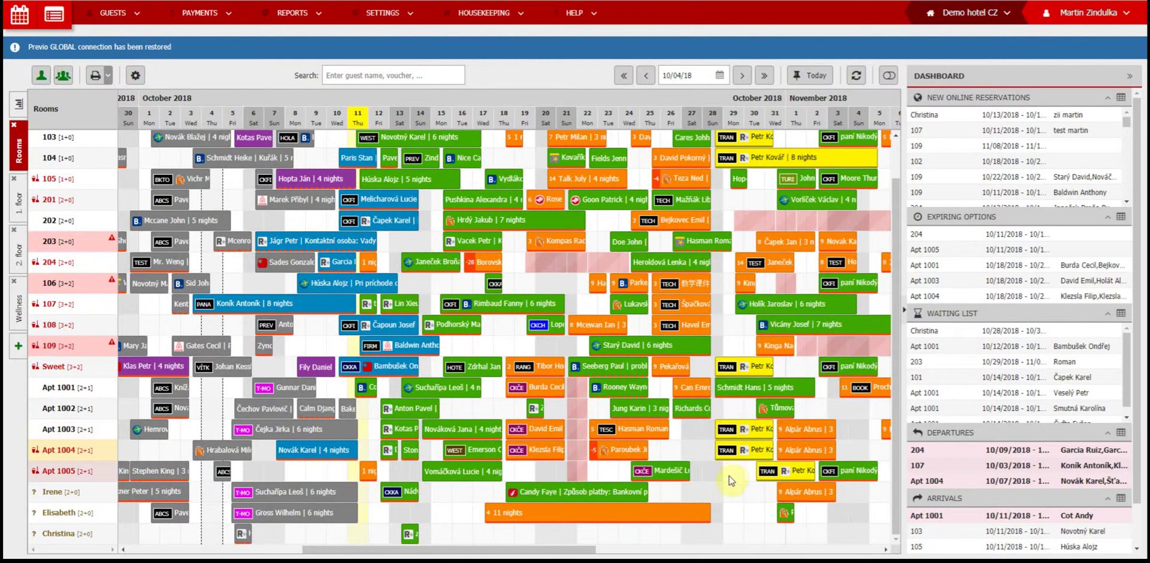
# Step: Review the Elisabeth reservation's Room account and Reservation history, then cancel
pyautogui.click(677, 512)
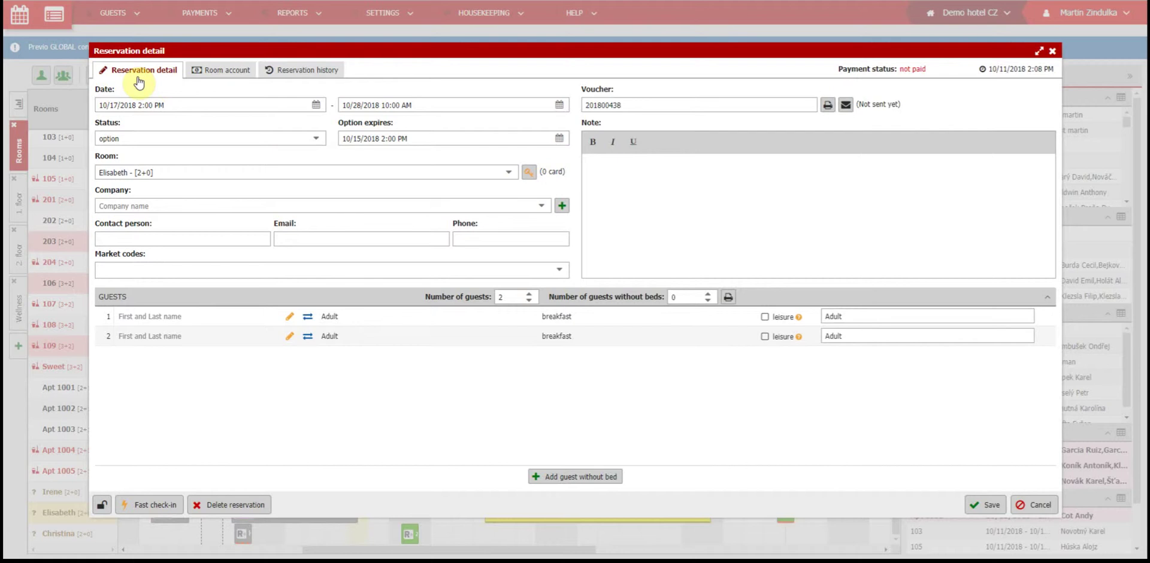
pyautogui.click(234, 72)
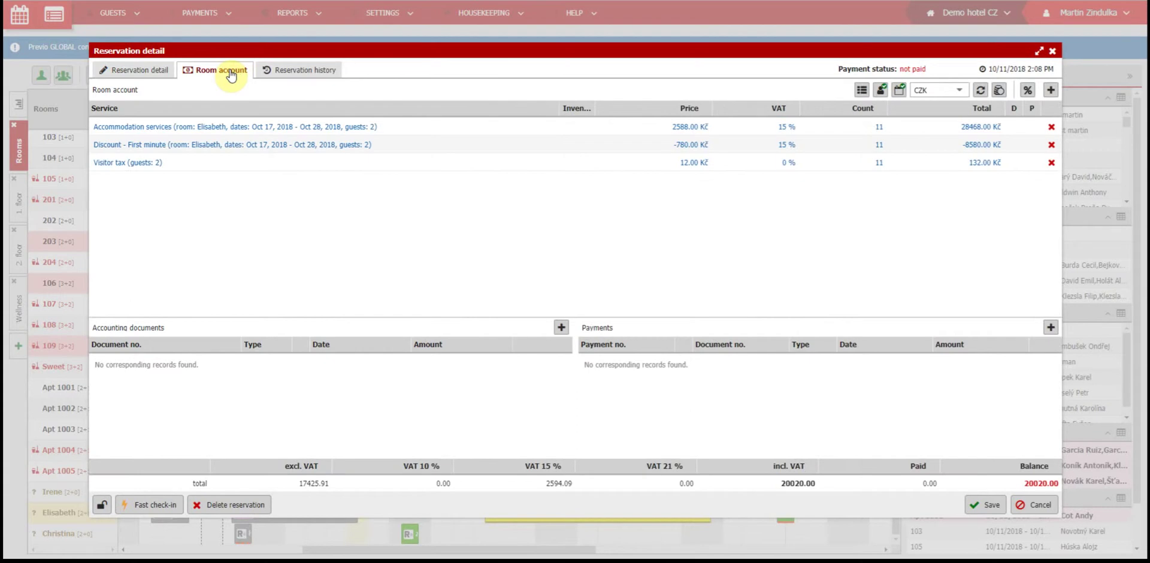
pyautogui.click(292, 73)
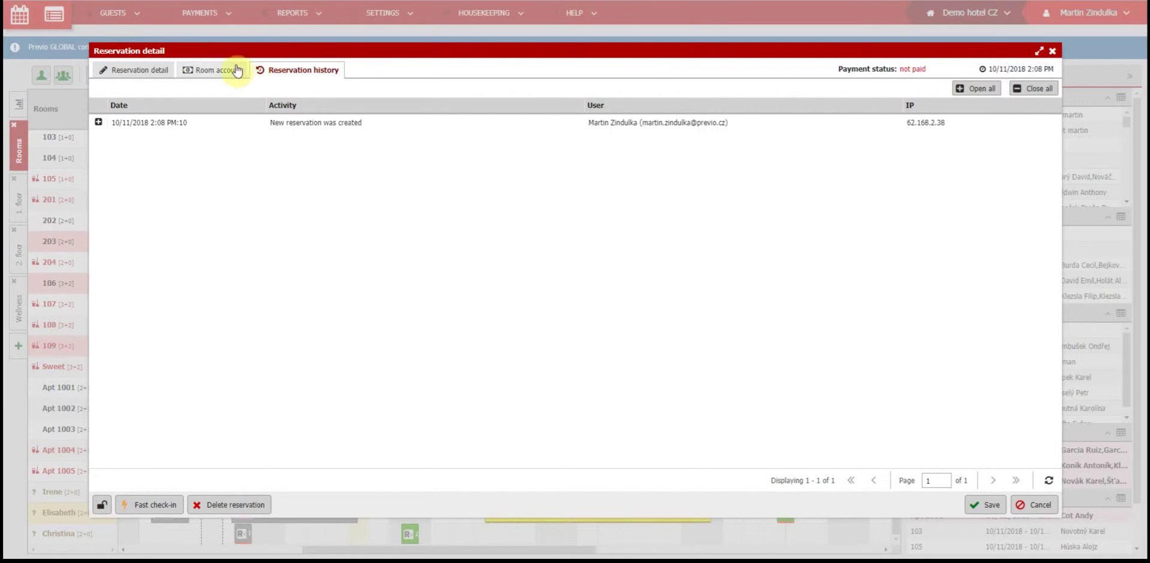
pyautogui.click(1039, 507)
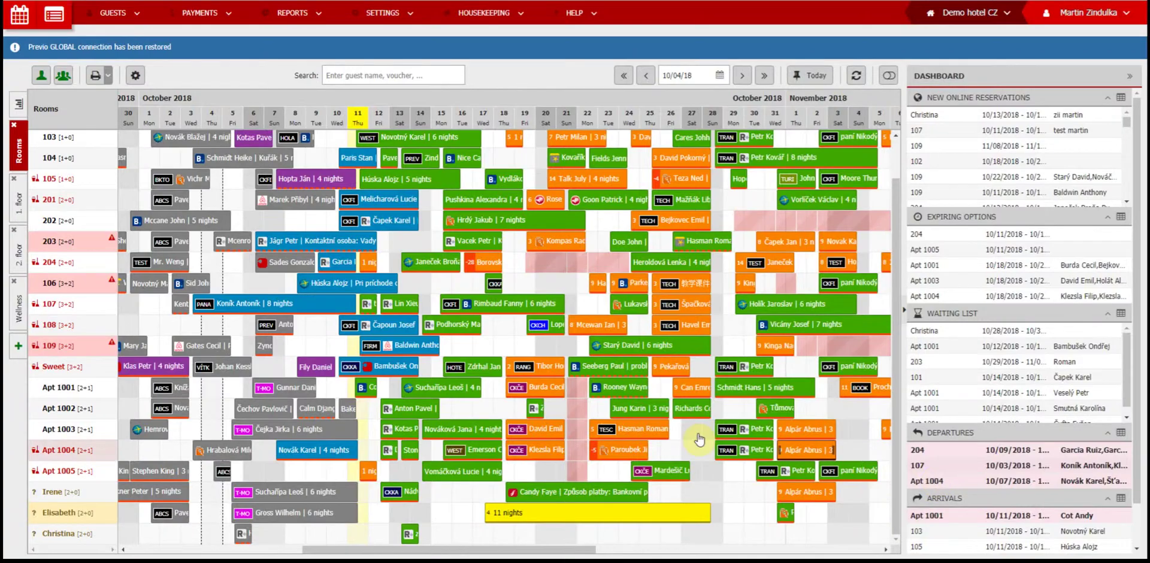
# Step: Glance at a group reservation's details, then reopen the Elisabeth reservation
pyautogui.click(759, 429)
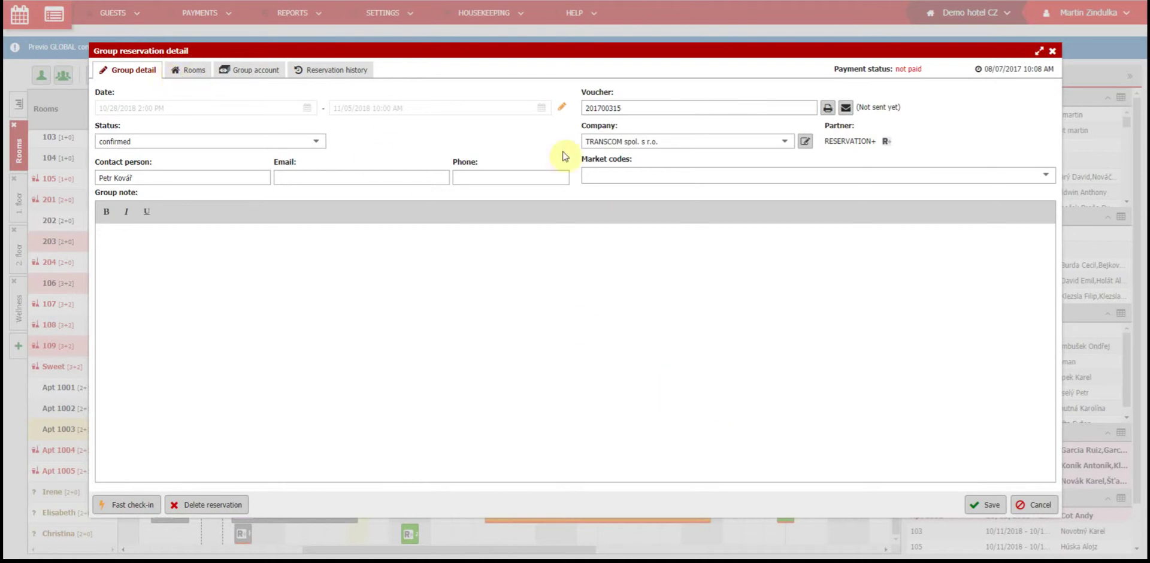
pyautogui.click(1034, 504)
pyautogui.click(634, 514)
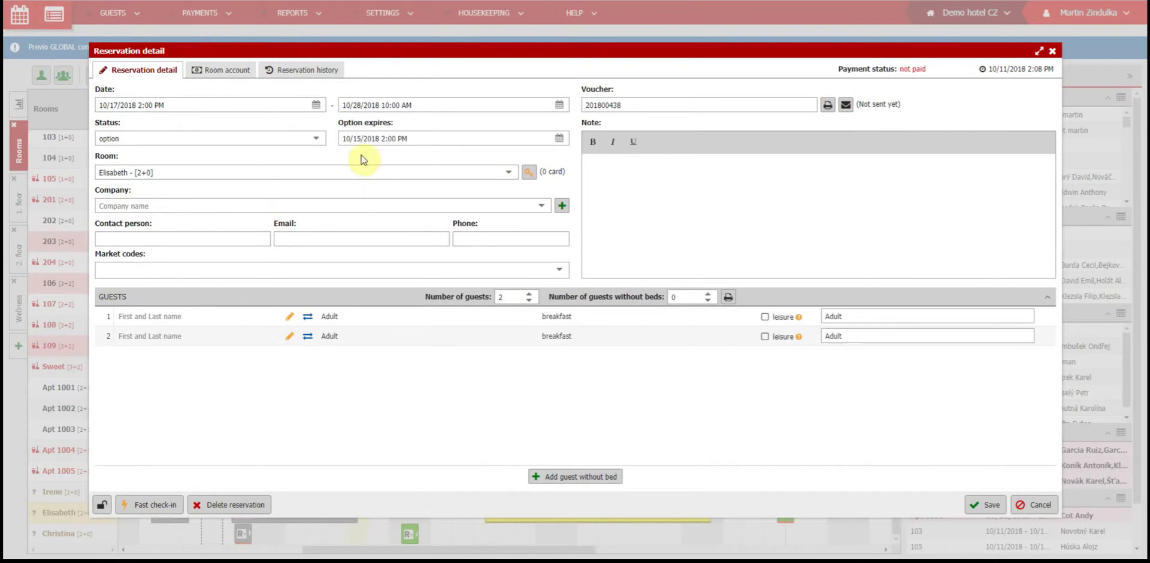
pyautogui.click(299, 106)
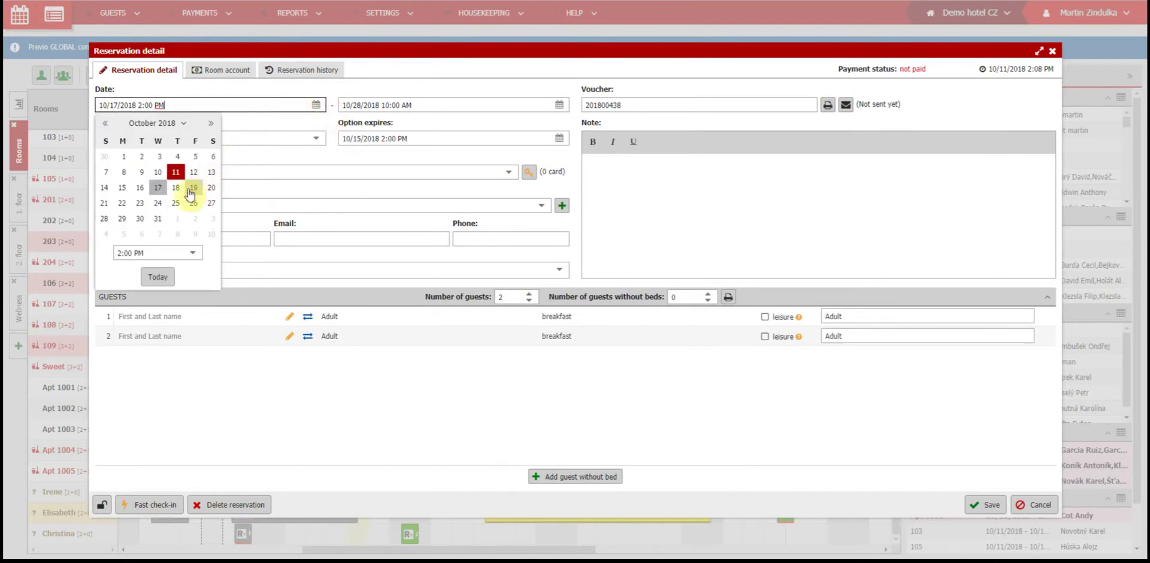
pyautogui.click(194, 172)
pyautogui.click(375, 104)
pyautogui.click(376, 189)
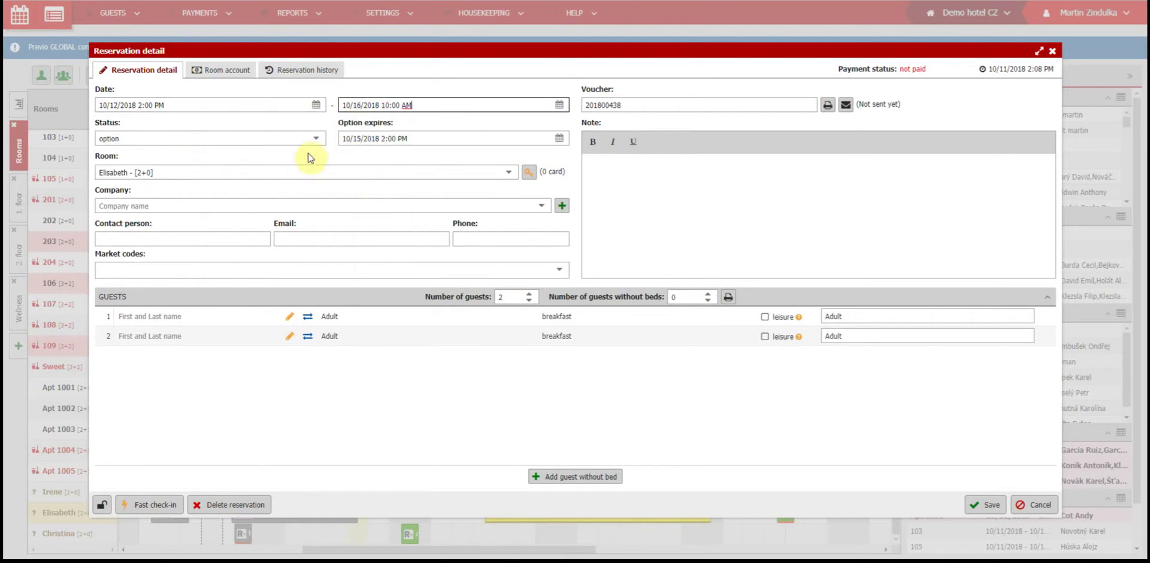
pyautogui.click(318, 140)
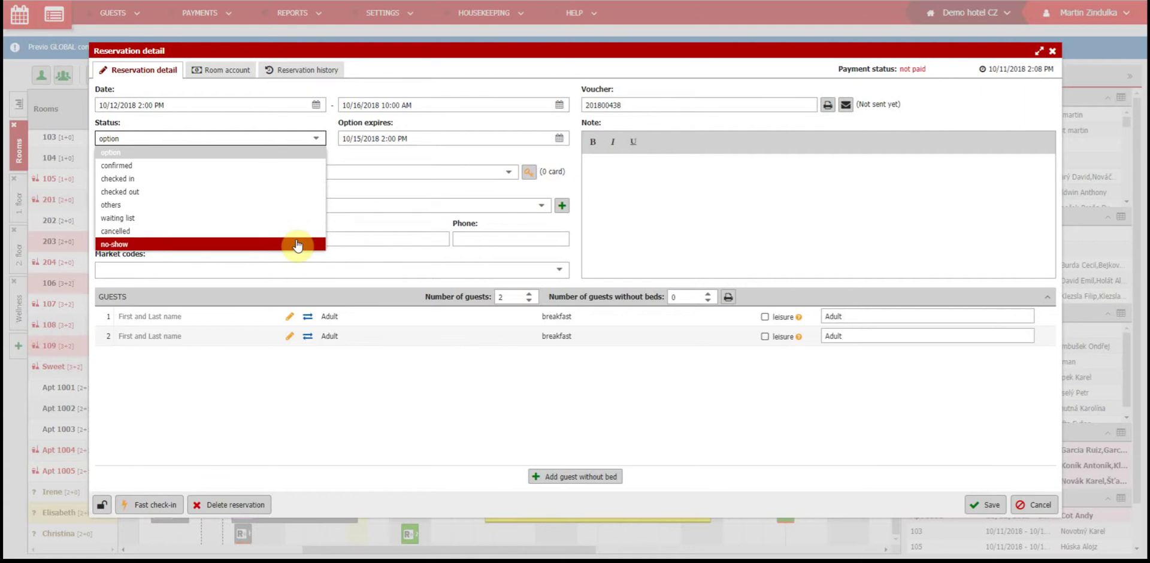
pyautogui.click(335, 151)
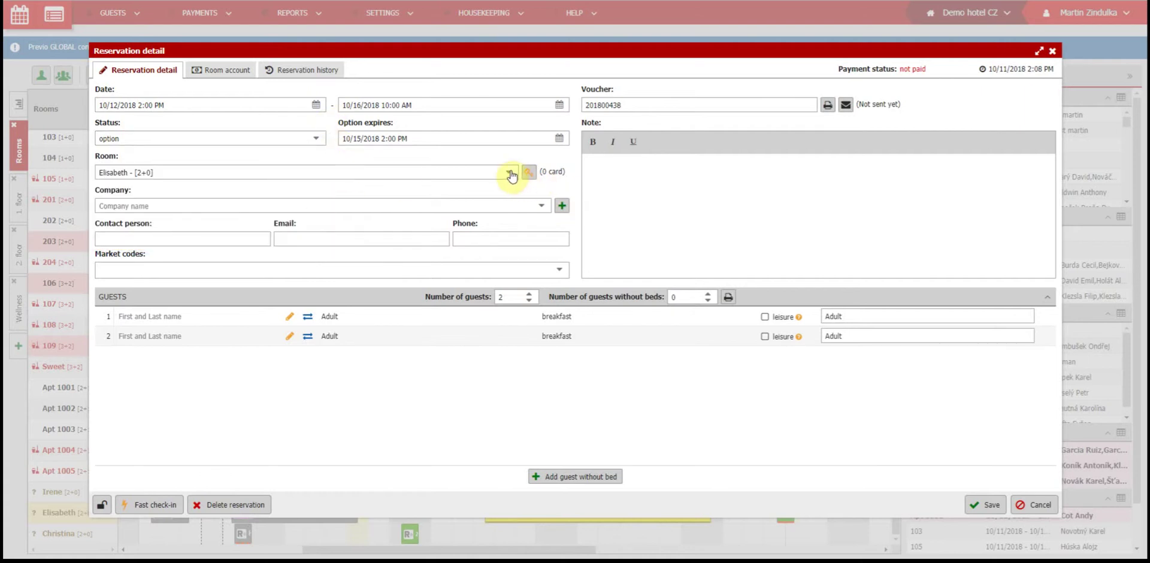
# Step: Assign the reservation to room 22 and set the company to PREVIO s.r.o
pyautogui.click(509, 173)
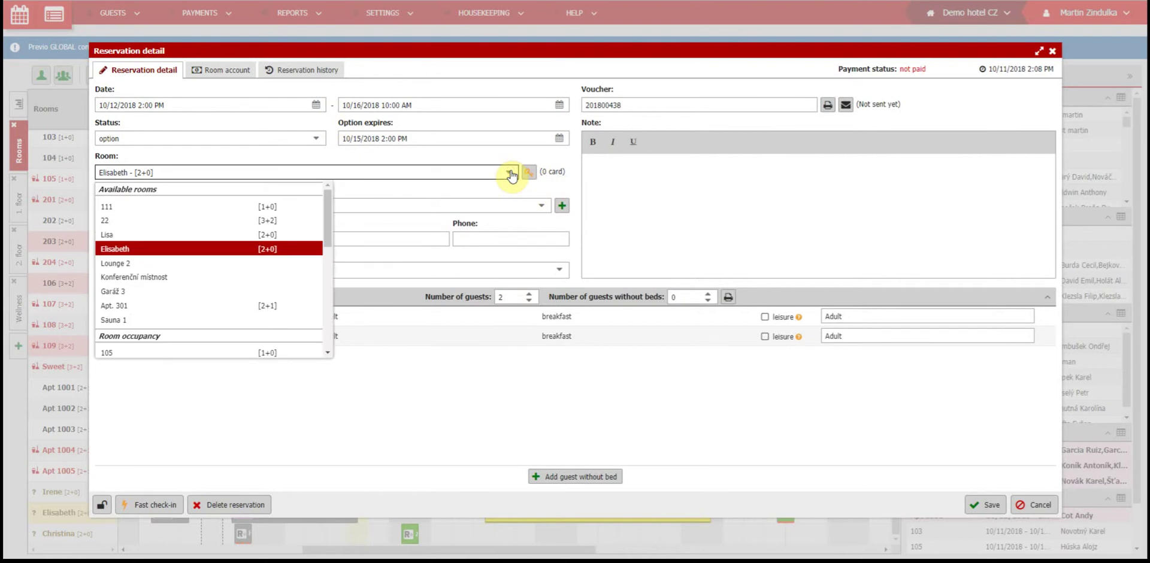
pyautogui.click(272, 220)
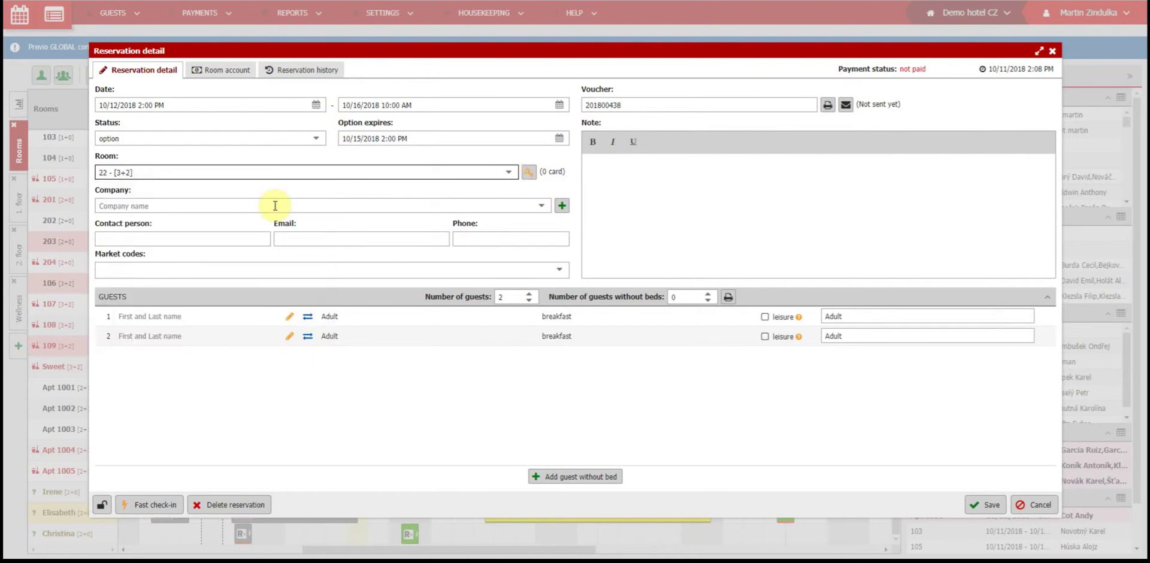
pyautogui.click(274, 206)
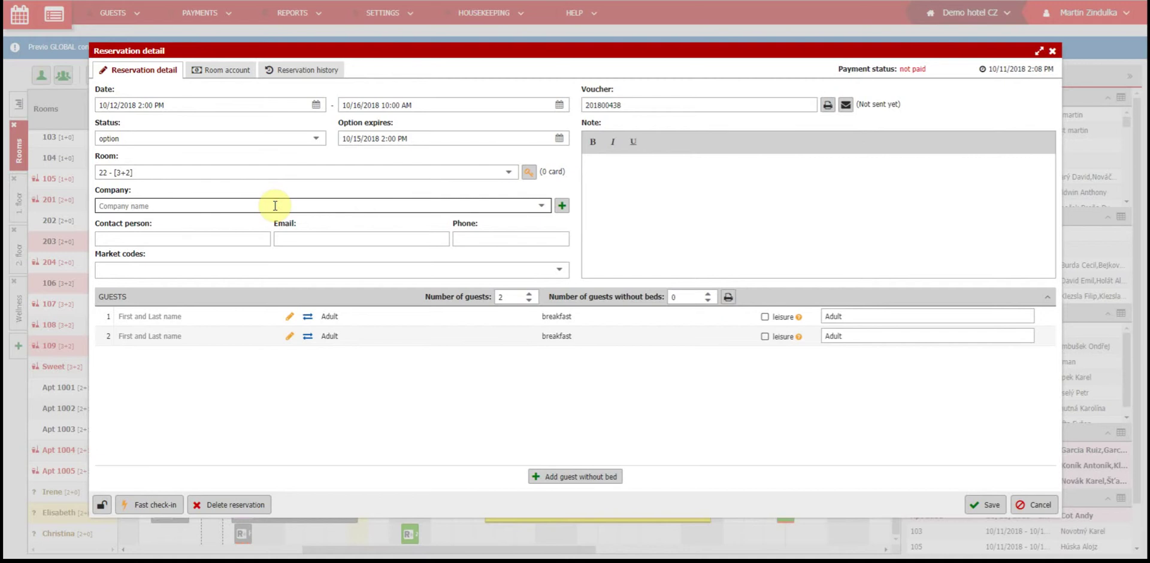
pyautogui.write('PRev')
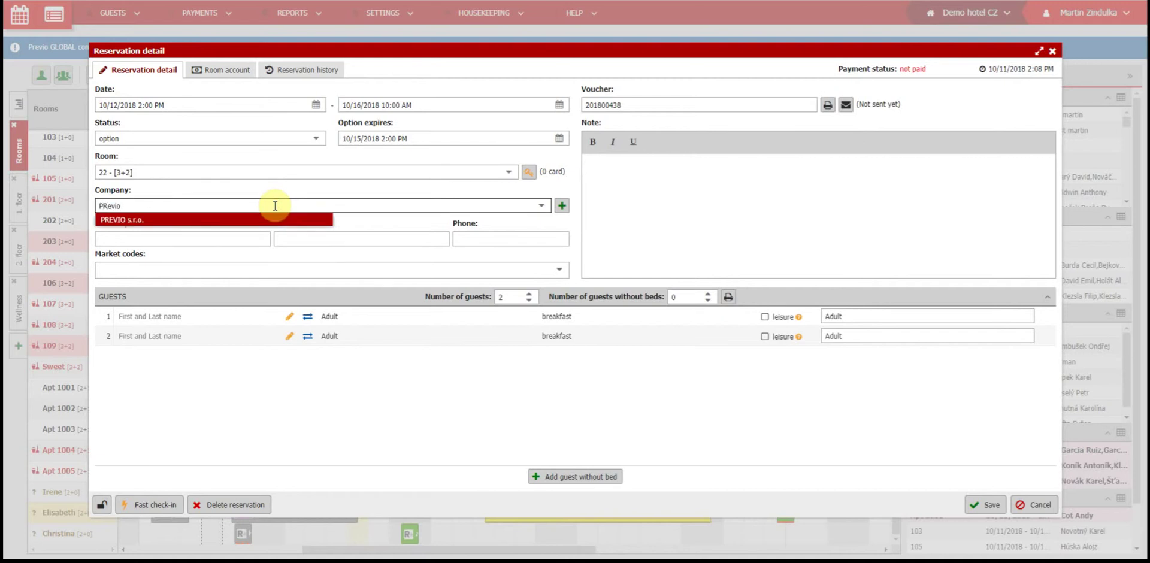
pyautogui.write('io')
pyautogui.click(282, 220)
pyautogui.click(562, 206)
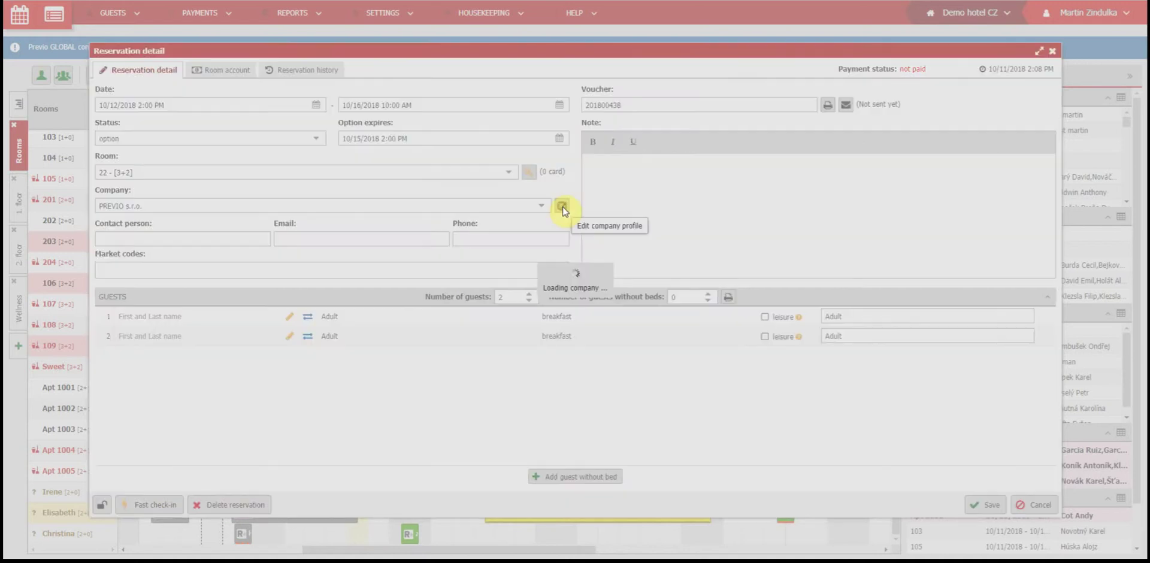
pyautogui.click(733, 464)
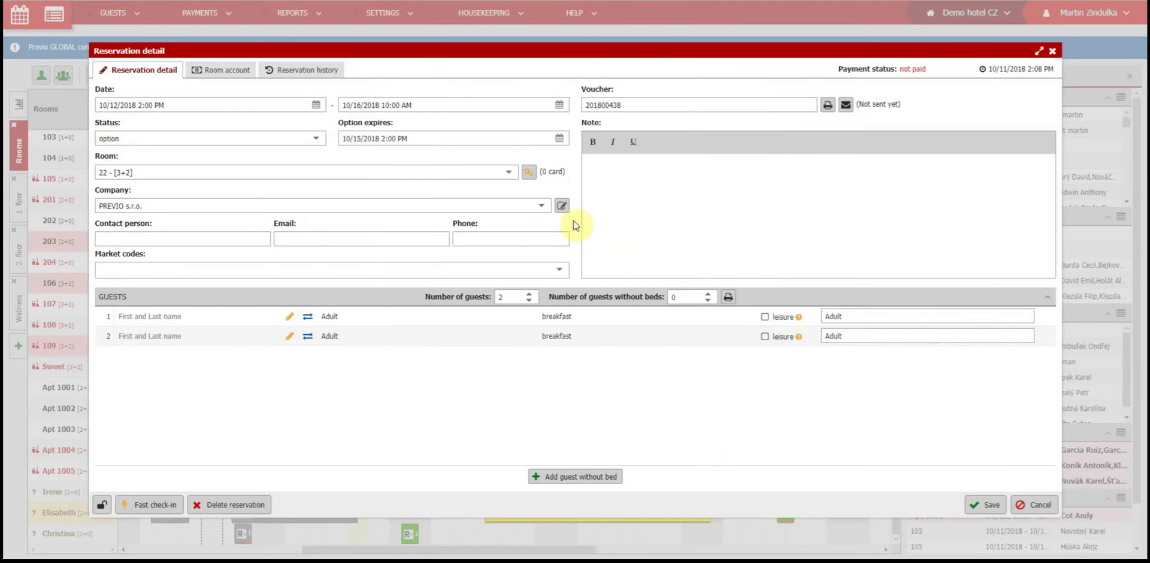
# Step: Fill in the contact person's name, e-mail address and phone number
pyautogui.click(205, 239)
pyautogui.press('Tab')
pyautogui.press('Tab')
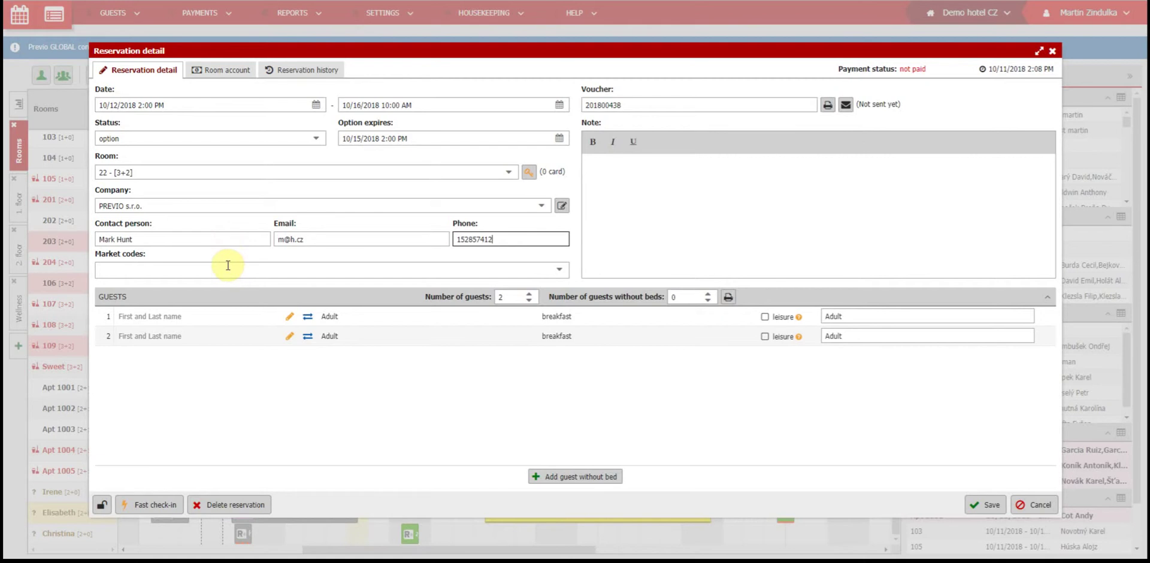
# Step: Add Weddings as the reservation's market code
pyautogui.click(228, 265)
pyautogui.write('W')
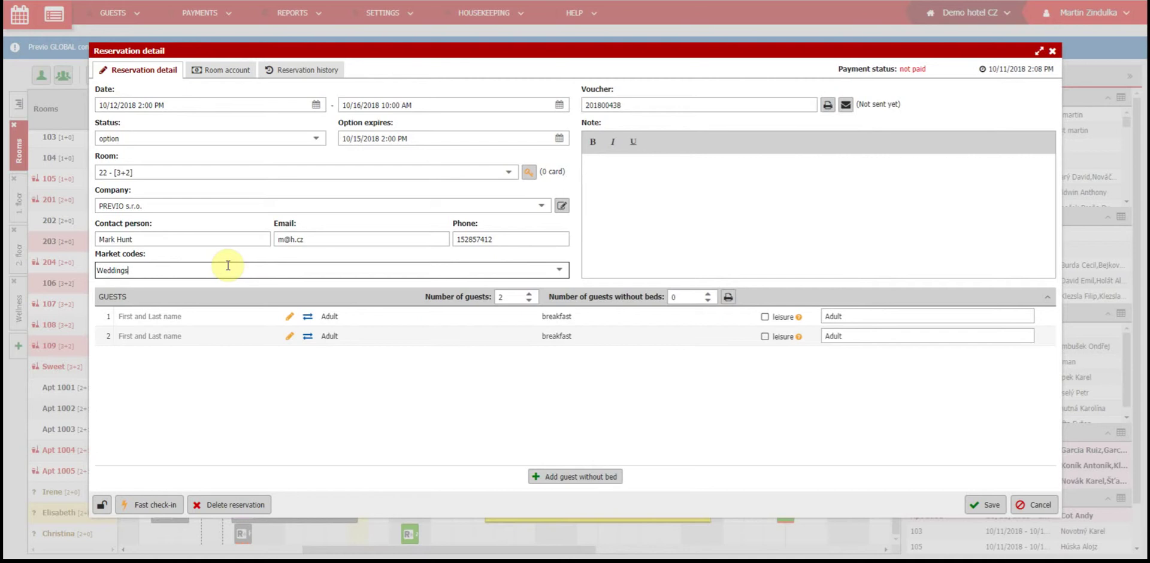
pyautogui.write('eddings')
pyautogui.press('Return')
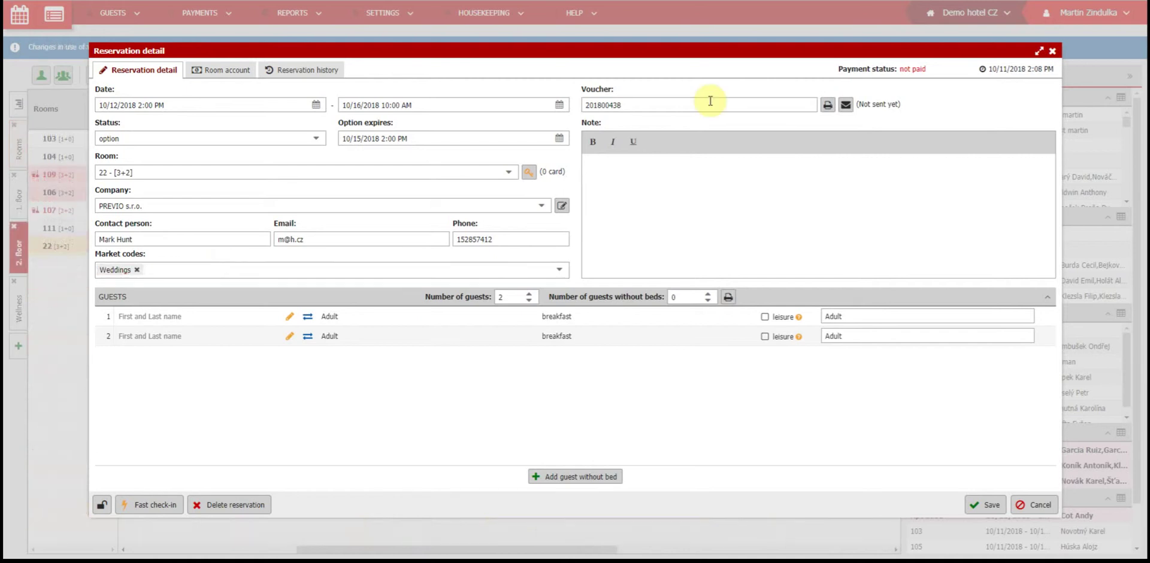
pyautogui.click(671, 104)
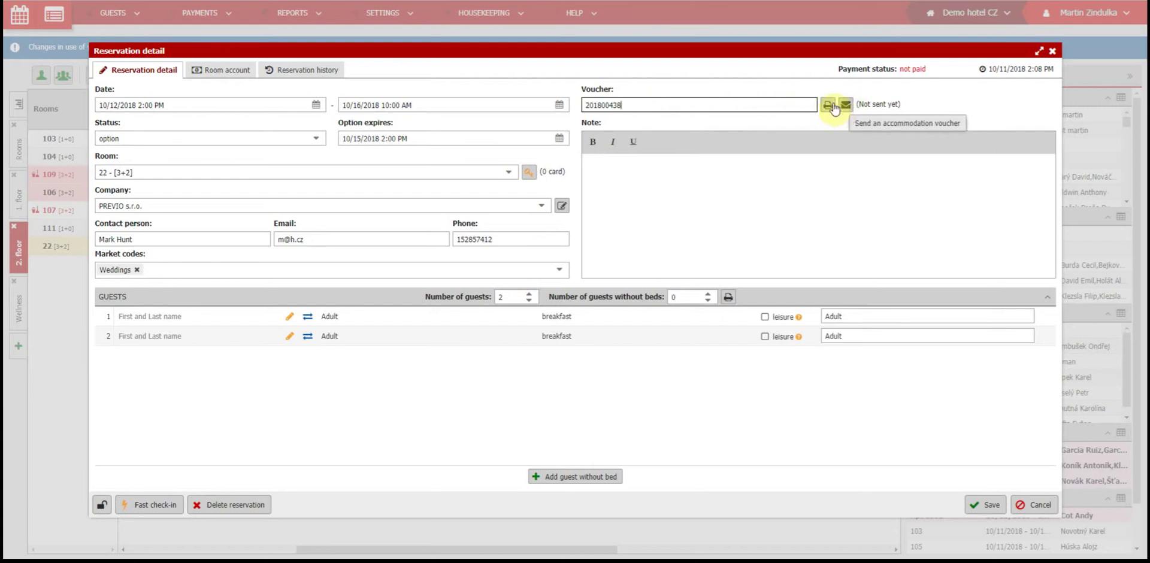
pyautogui.click(829, 105)
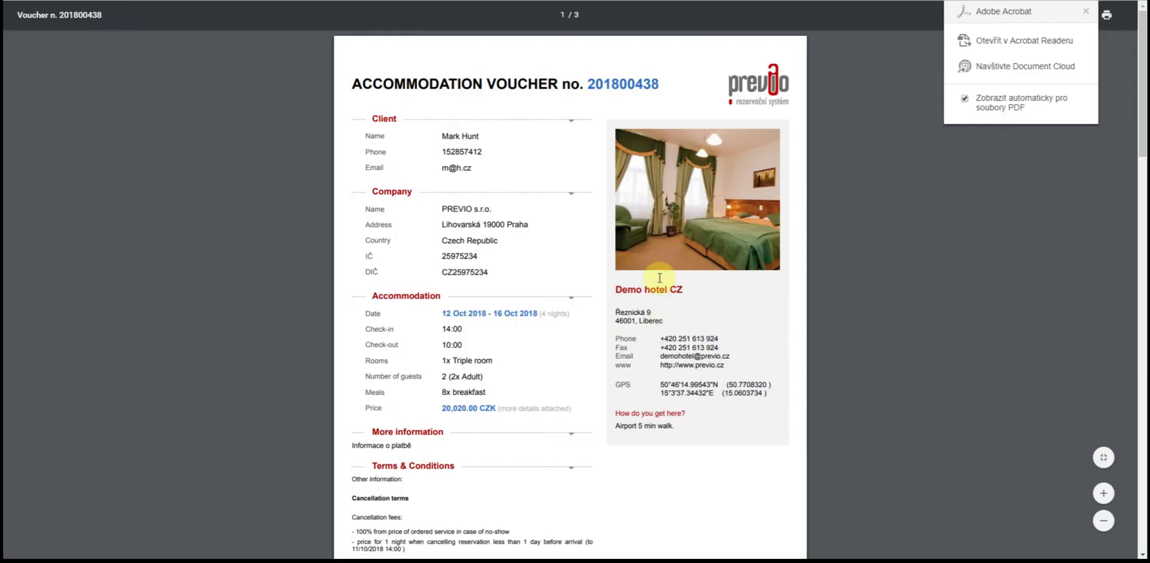
pyautogui.scroll(-6, 656, 257)
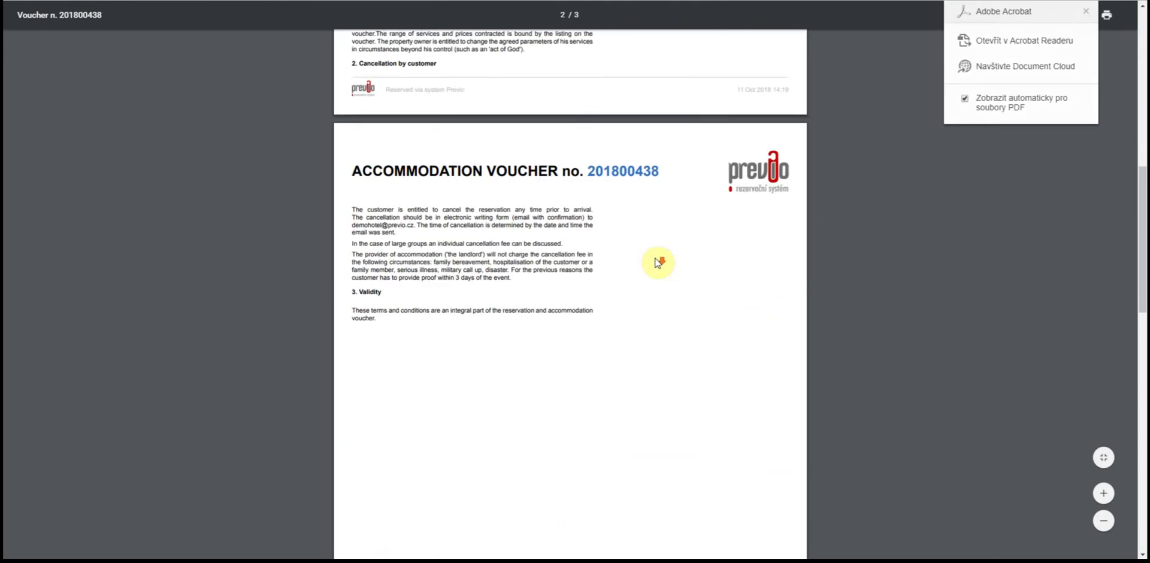
pyautogui.scroll(-5, 656, 264)
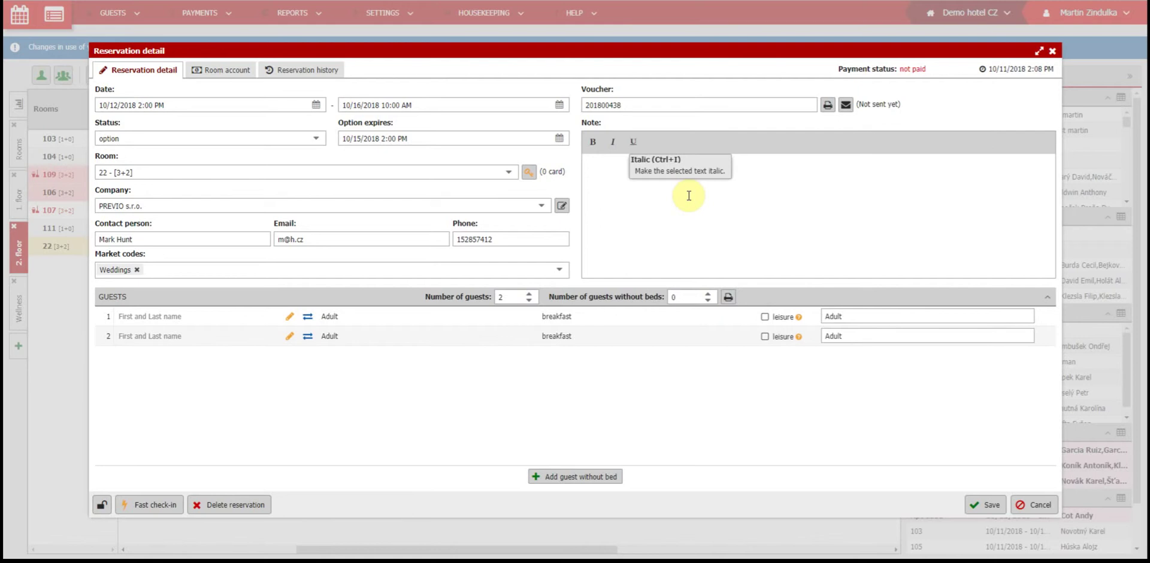
# Step: Add the note 'They will arrive later' and save the reservation
pyautogui.click(689, 195)
pyautogui.write('They ')
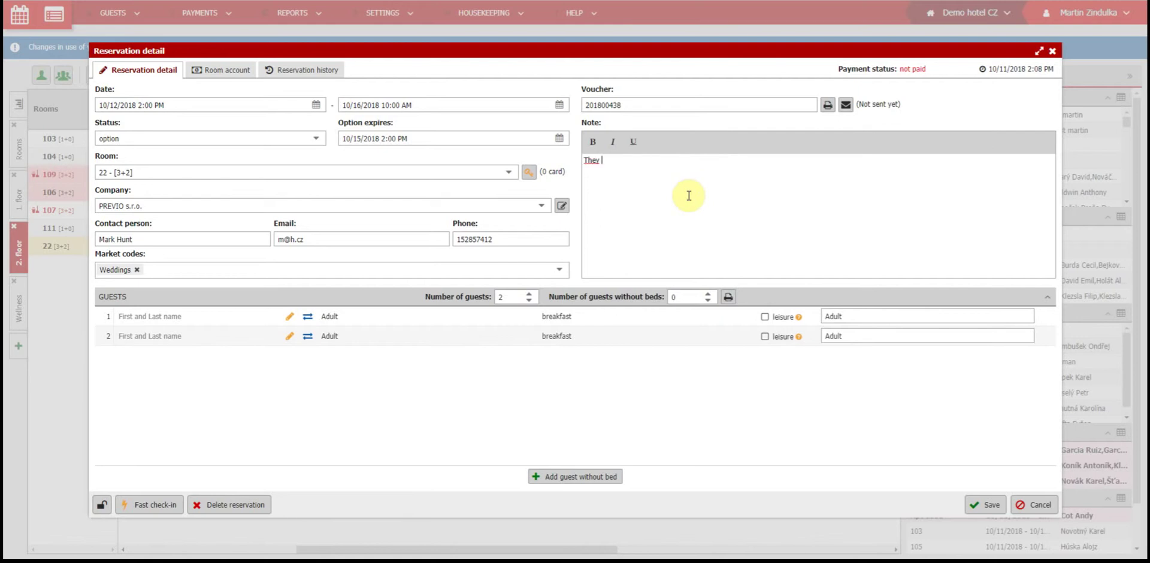
pyautogui.write('will arrive later')
pyautogui.click(985, 504)
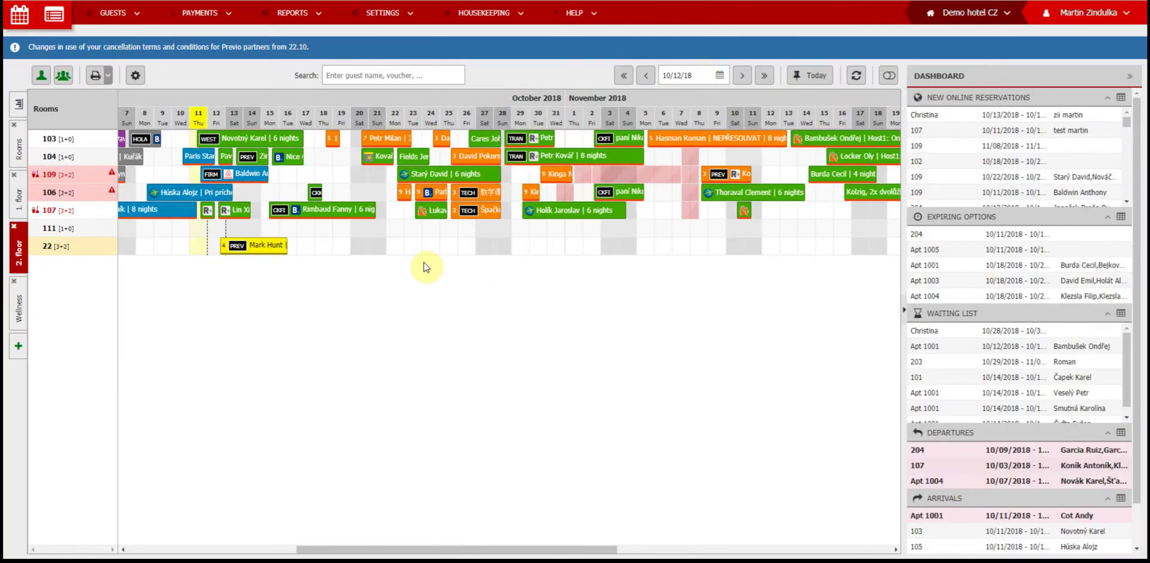
# Step: Reopen the room 22 booking and adjust the guest count, leaving it at 2
pyautogui.click(265, 246)
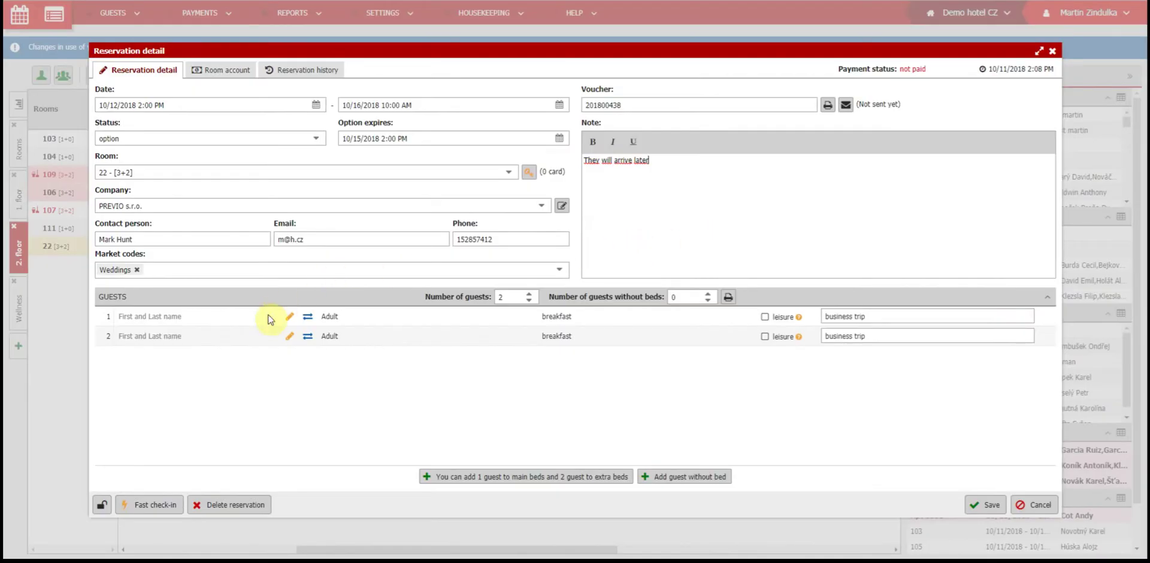
pyautogui.click(529, 294)
pyautogui.click(528, 294)
pyautogui.click(527, 294)
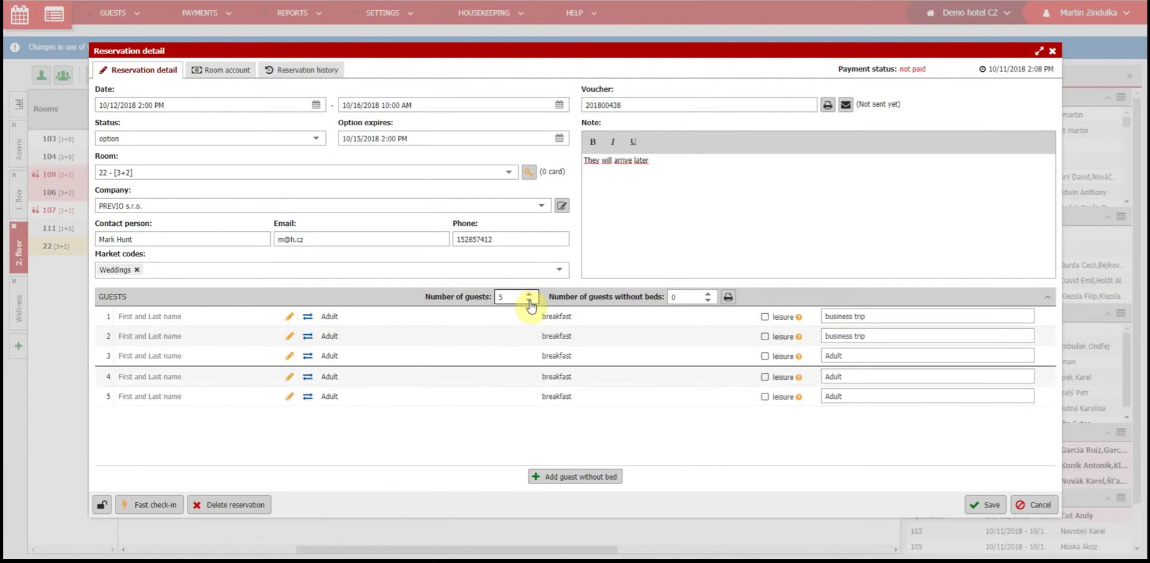
pyautogui.click(530, 301)
pyautogui.click(530, 301)
pyautogui.click(530, 301)
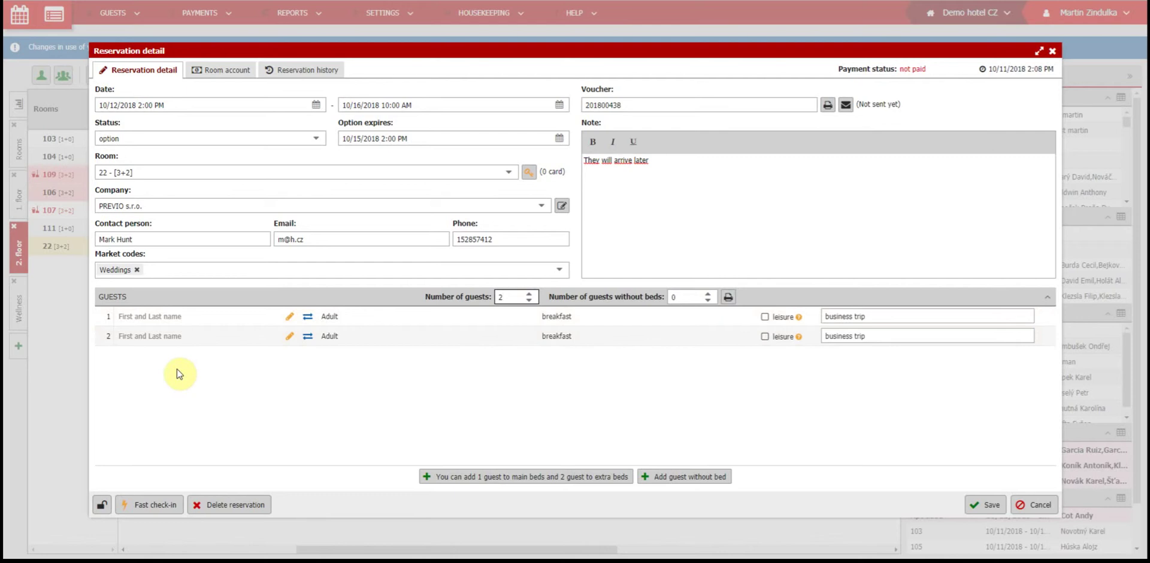
# Step: Search by surname and pick the matching existing guest as the first guest
pyautogui.click(180, 324)
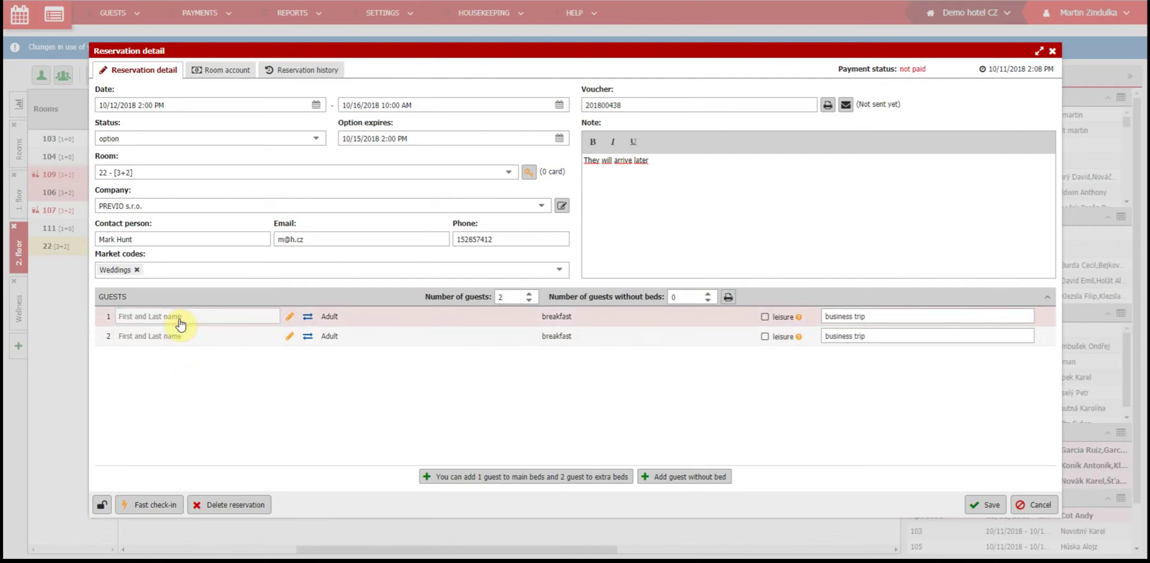
pyautogui.click(180, 318)
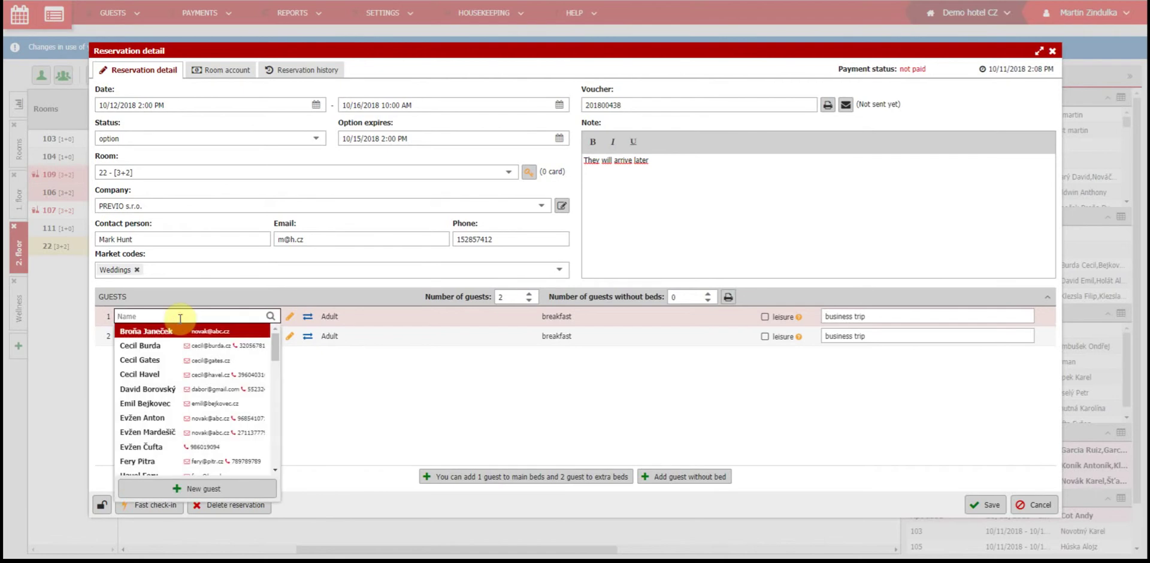
pyautogui.write('Benda')
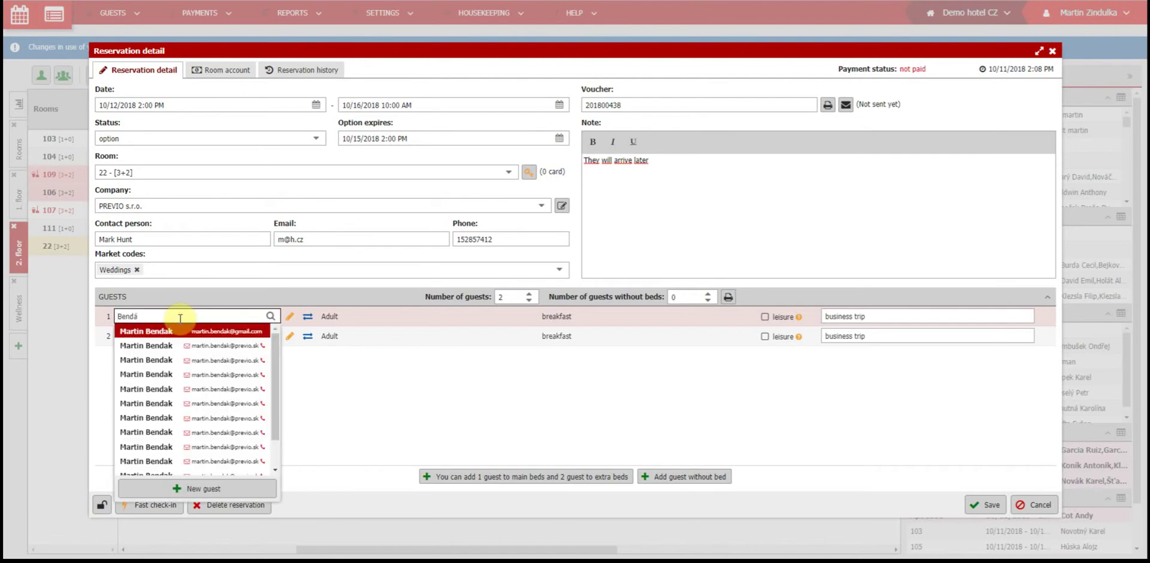
pyautogui.click(177, 346)
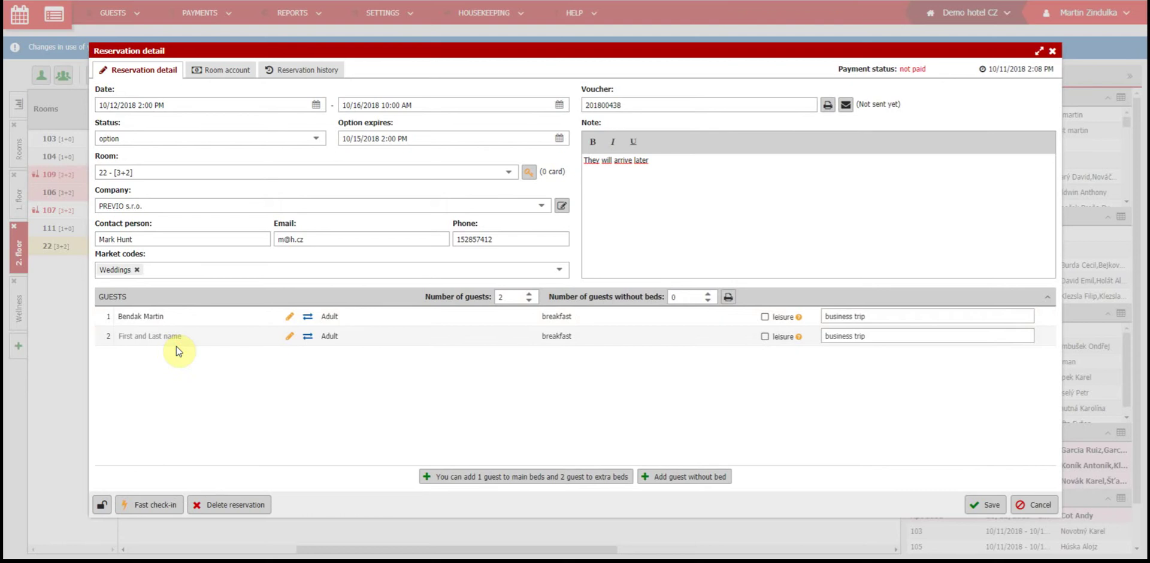
# Step: Enter a new person's full name as the second guest
pyautogui.click(176, 342)
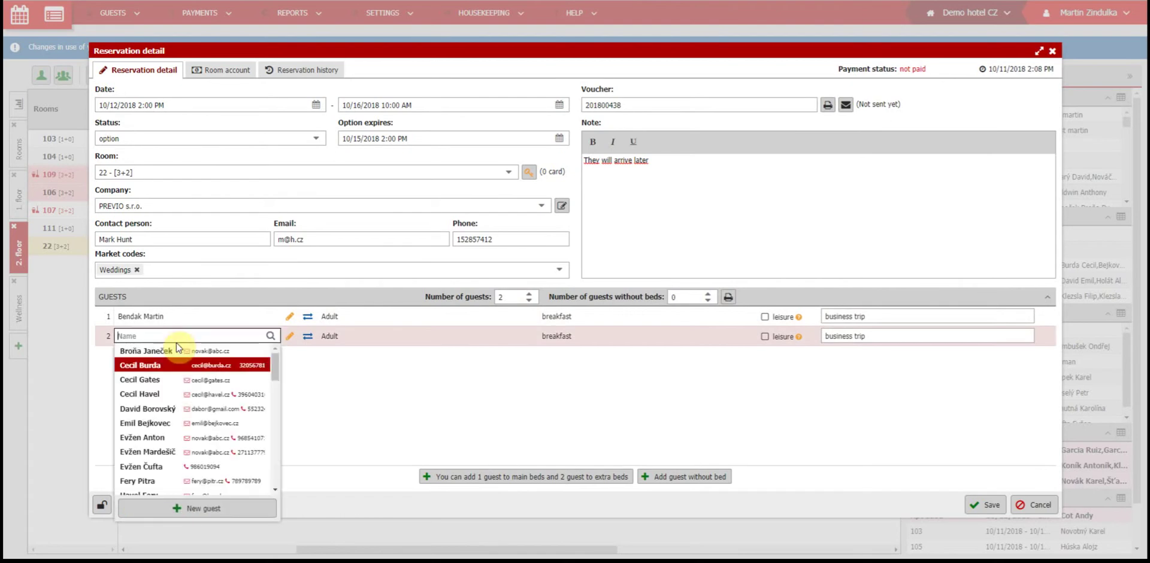
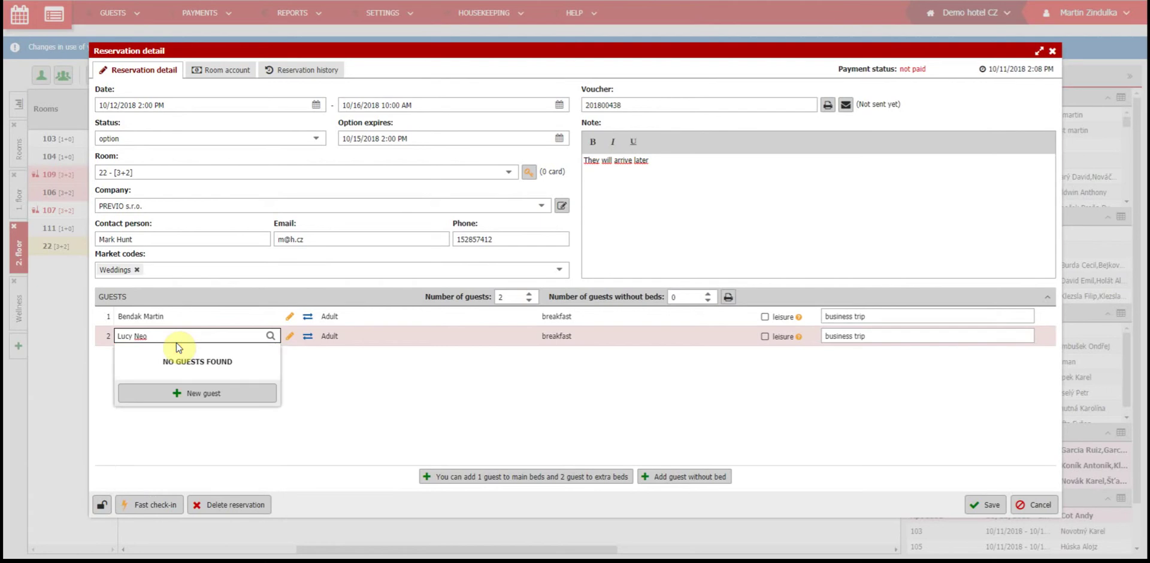
pyautogui.press('Return')
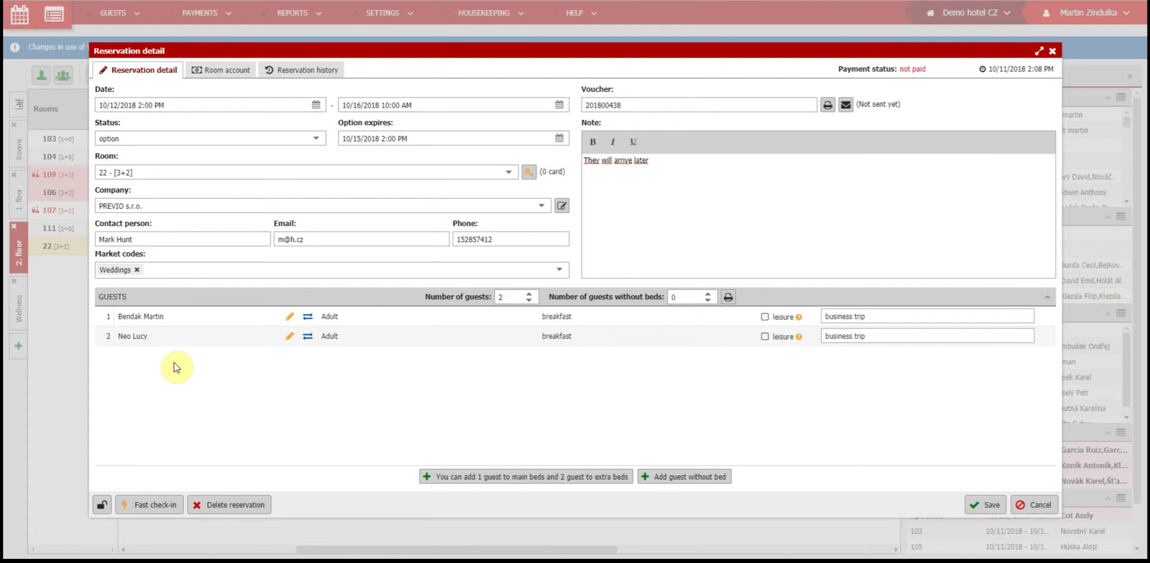
pyautogui.click(288, 321)
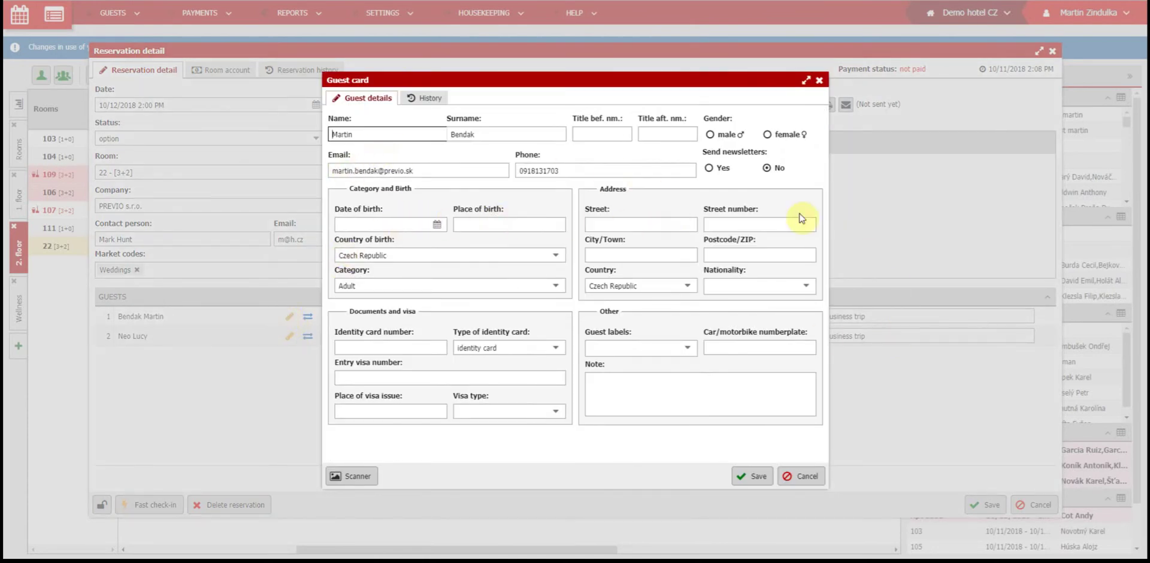
# Step: Save the guest card and switch the first guest to another existing guest
pyautogui.click(758, 476)
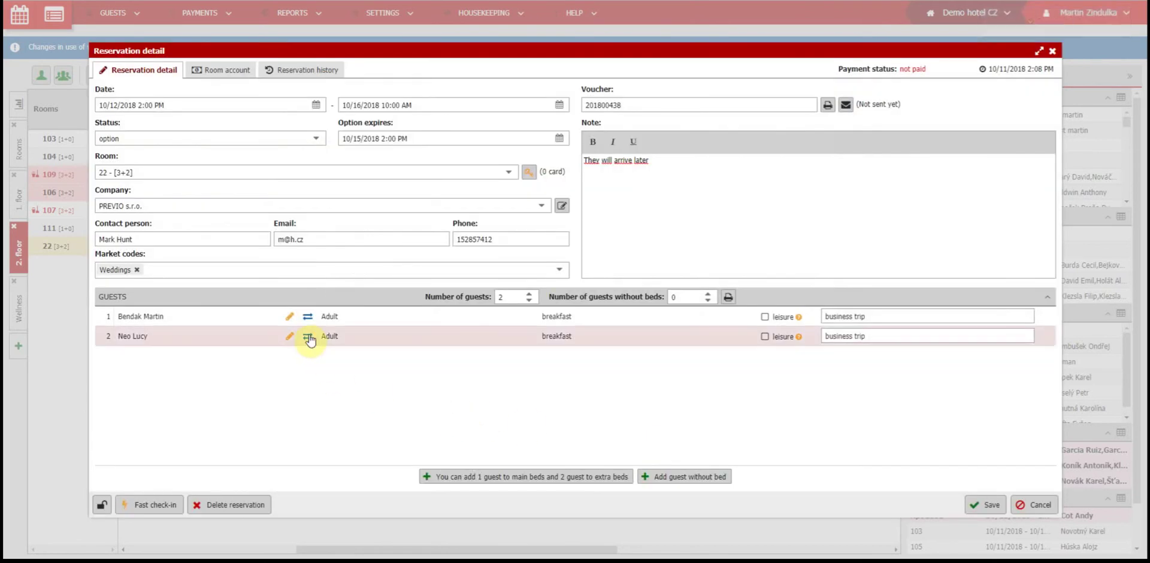
pyautogui.click(307, 321)
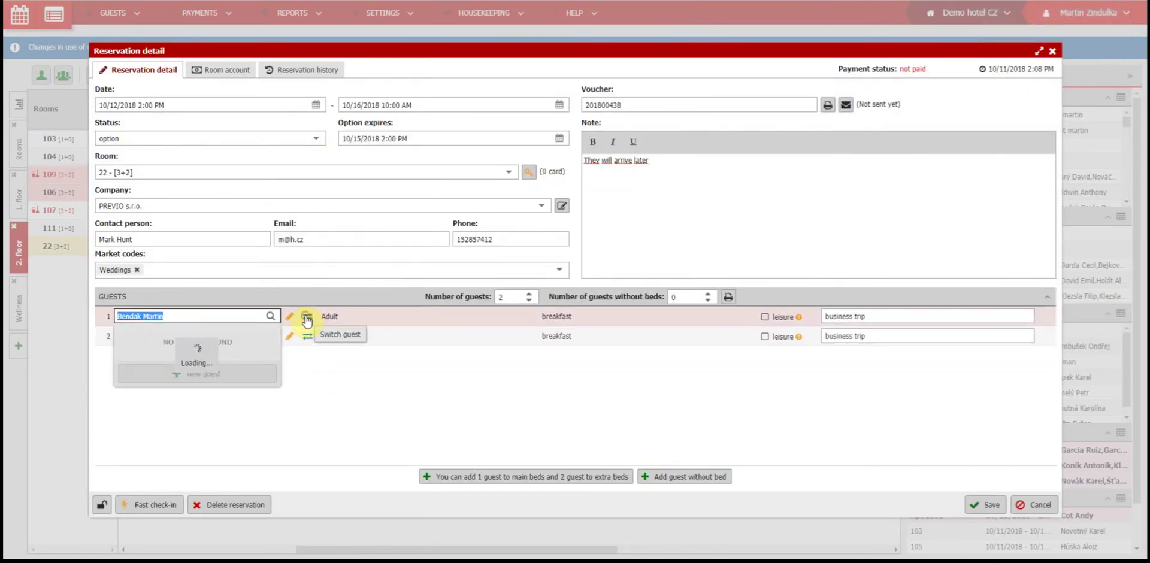
pyautogui.click(174, 418)
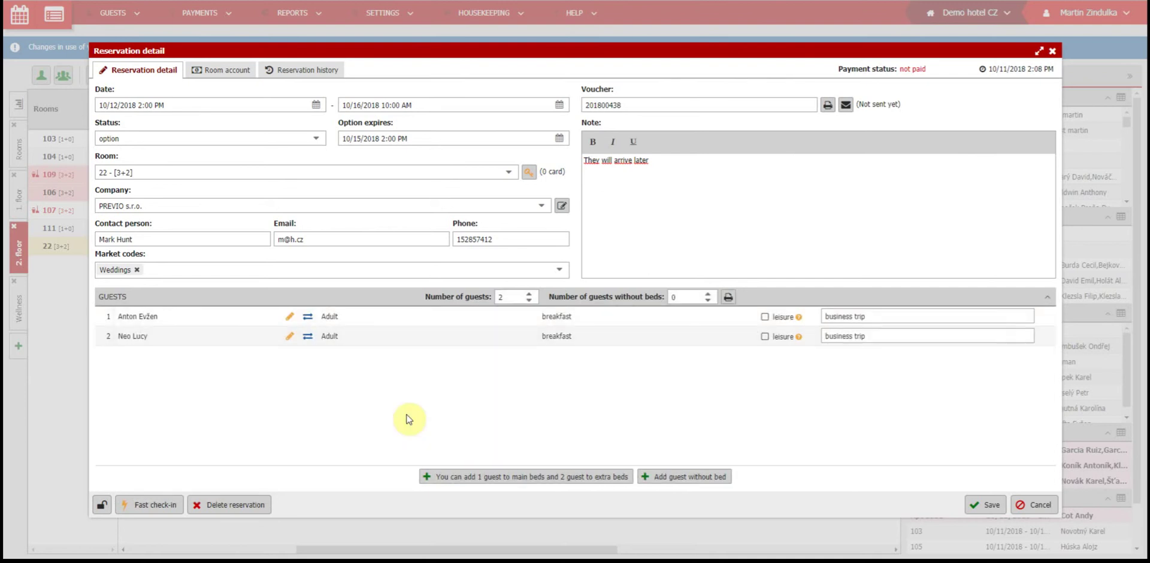
pyautogui.click(356, 316)
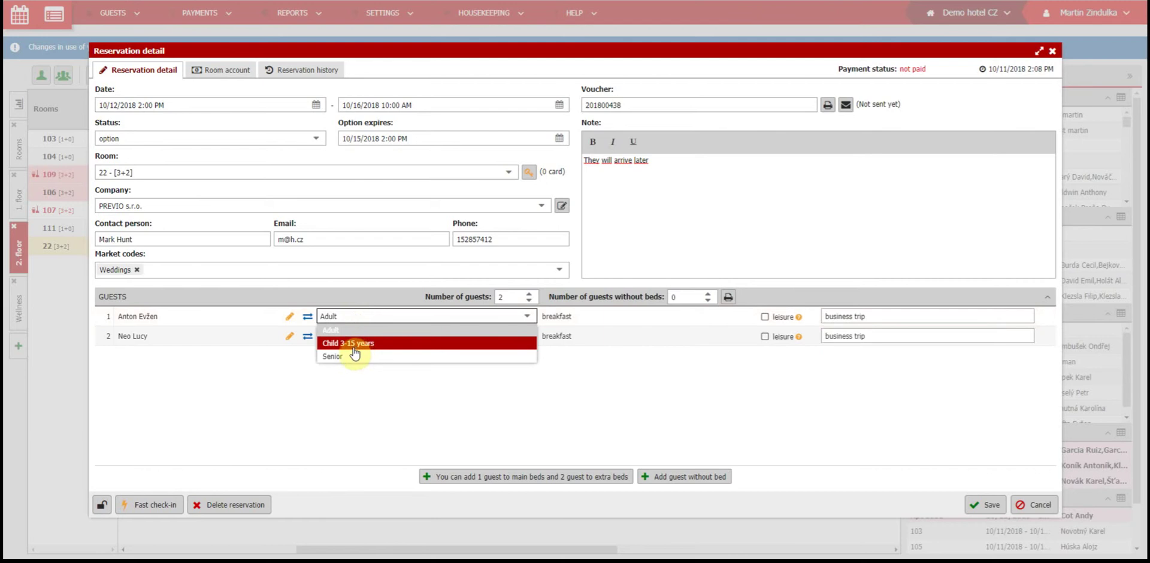
# Step: Set guest 1 to Child 3-15 years, half-board, leisure purpose, and save
pyautogui.click(353, 345)
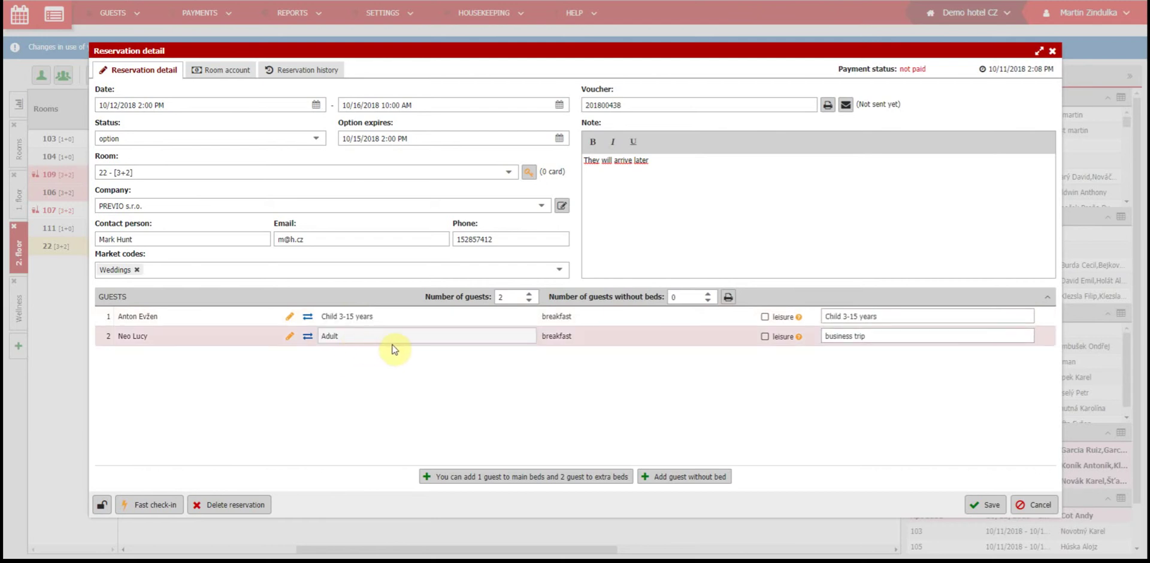
pyautogui.click(594, 316)
pyautogui.click(593, 357)
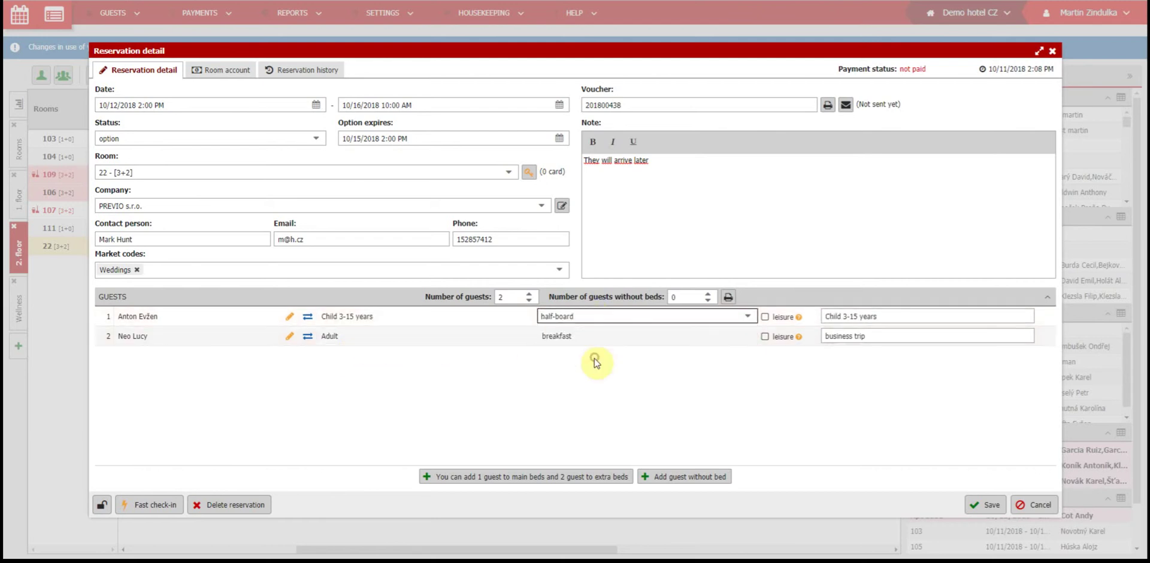
pyautogui.click(779, 324)
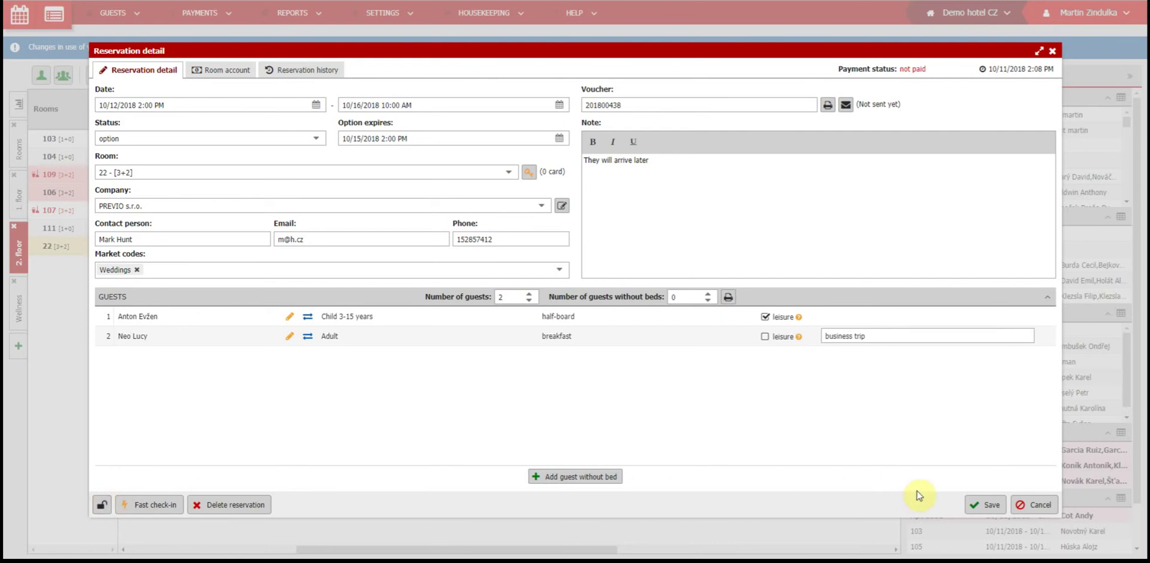
pyautogui.click(974, 504)
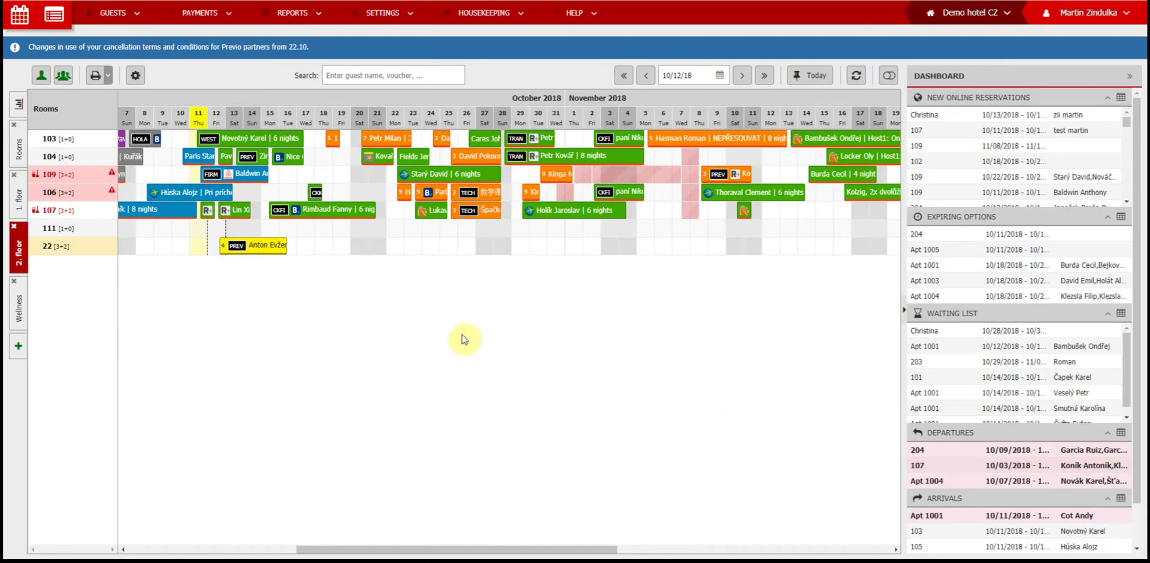
# Step: Use the room 22 booking's context menu to Confirm, Lock up, then Unlock it
pyautogui.rightClick(264, 246)
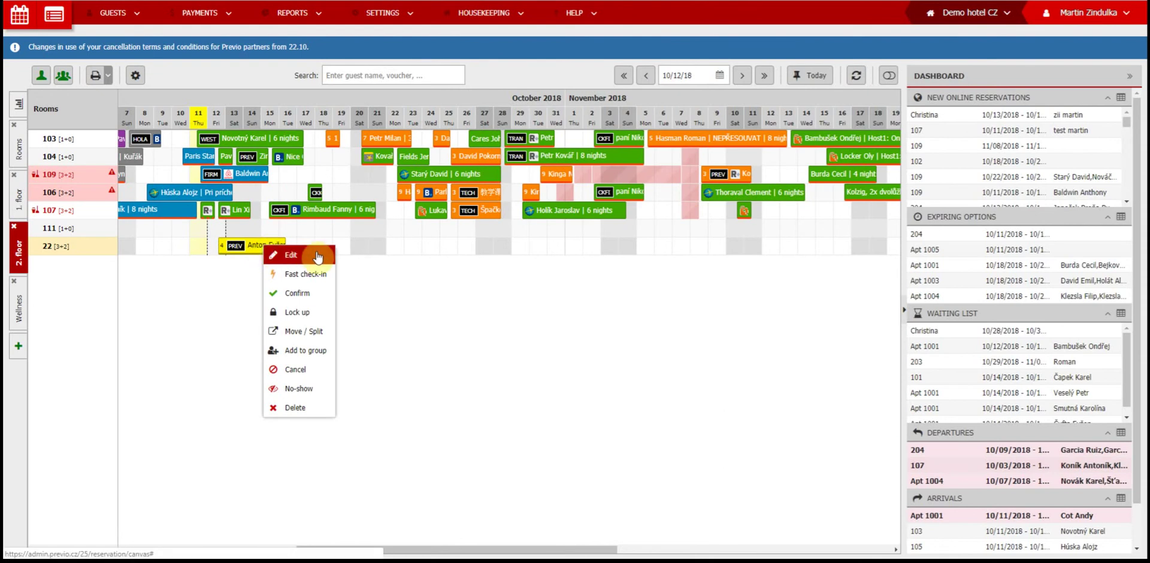
pyautogui.click(319, 298)
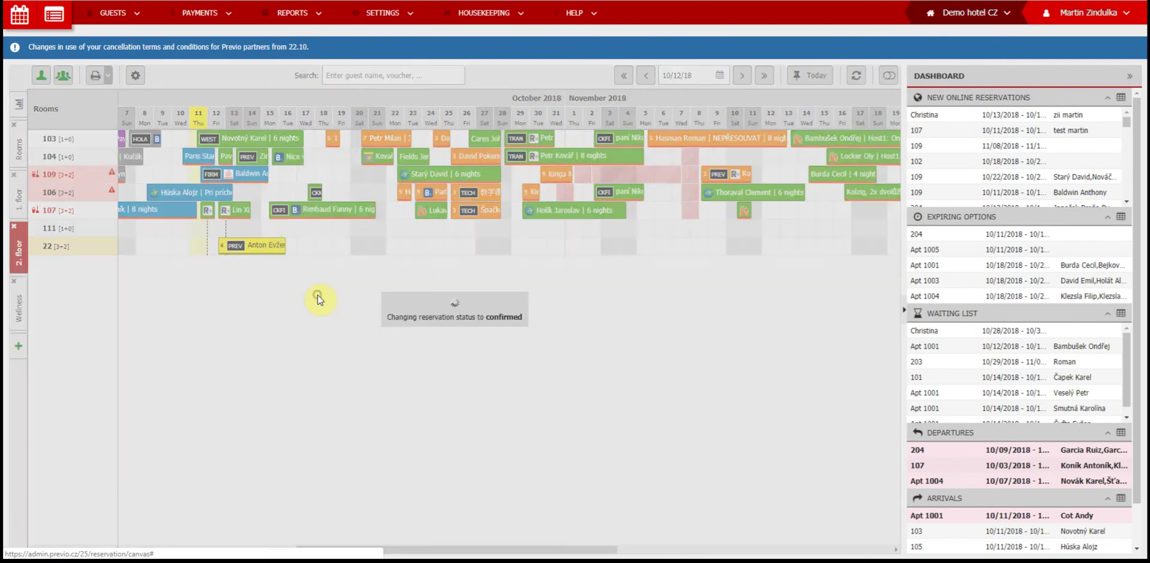
pyautogui.rightClick(274, 250)
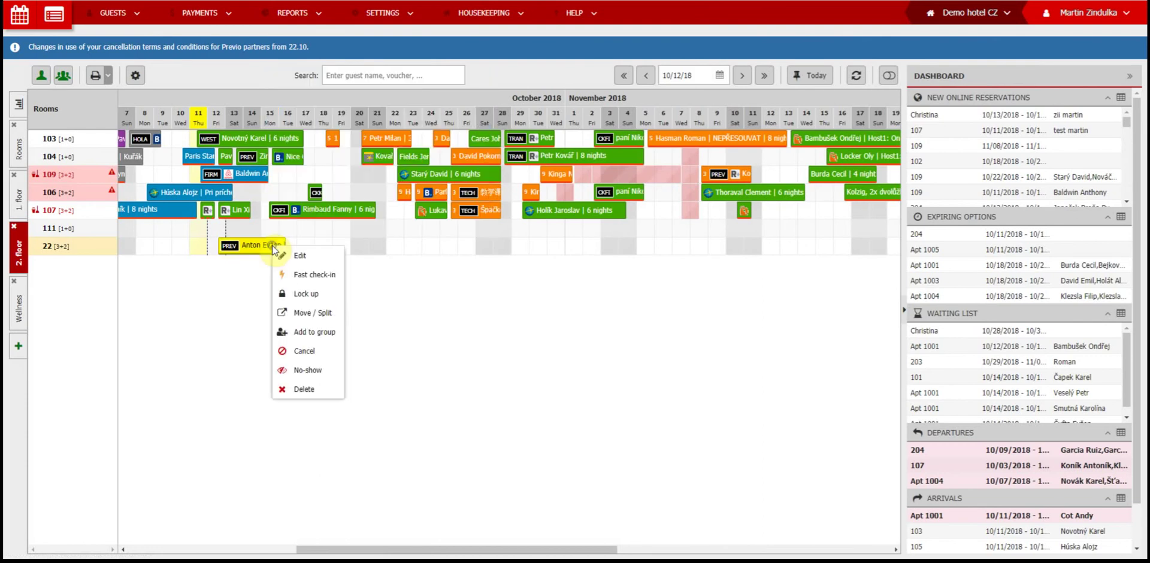
pyautogui.click(302, 294)
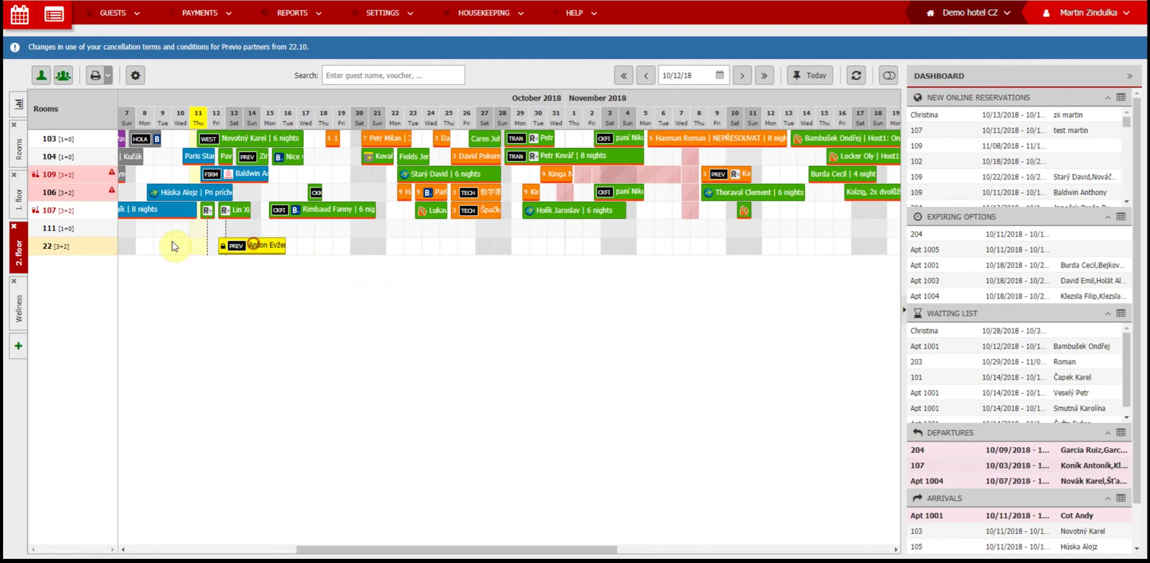
pyautogui.rightClick(238, 250)
pyautogui.click(269, 293)
pyautogui.rightClick(267, 248)
# Step: Split the room 22 booking into two parts starting 10/14/2018 using Move / Split
pyautogui.click(301, 317)
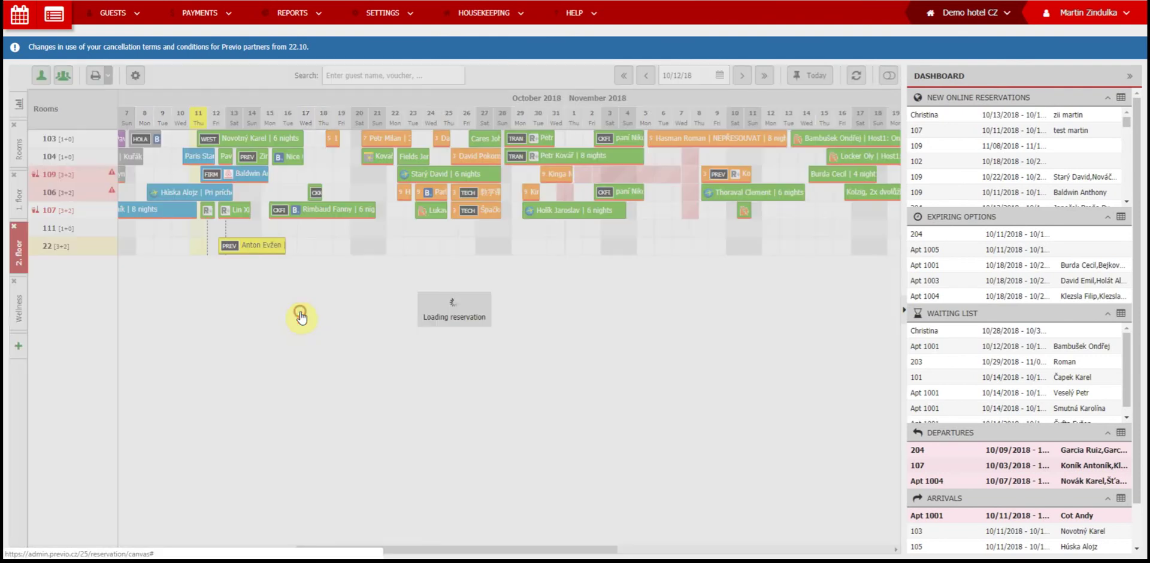
pyautogui.click(570, 294)
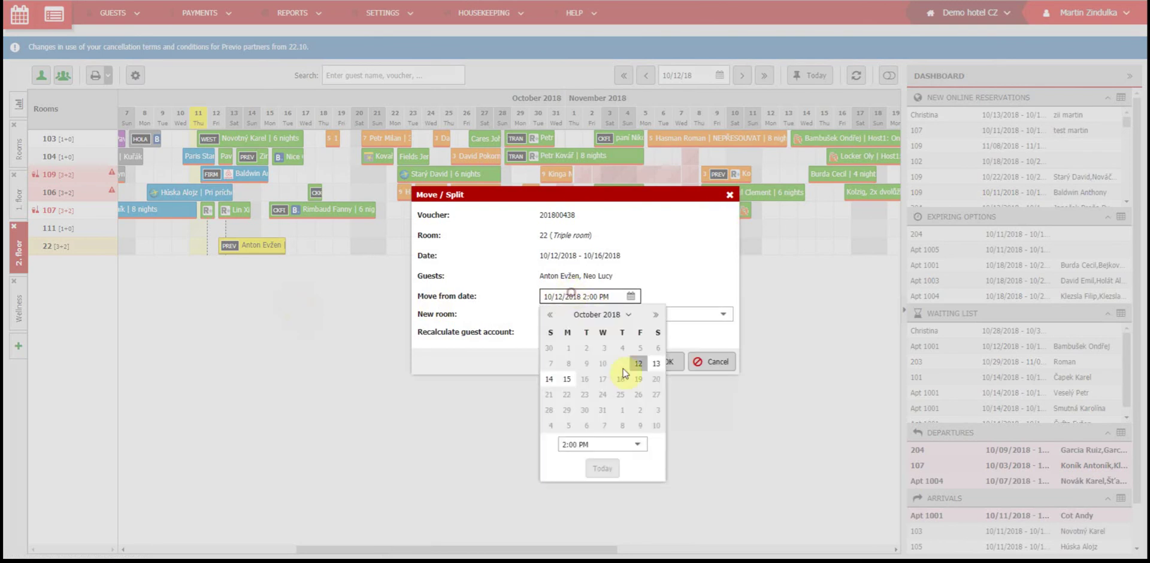
pyautogui.click(547, 377)
pyautogui.click(662, 357)
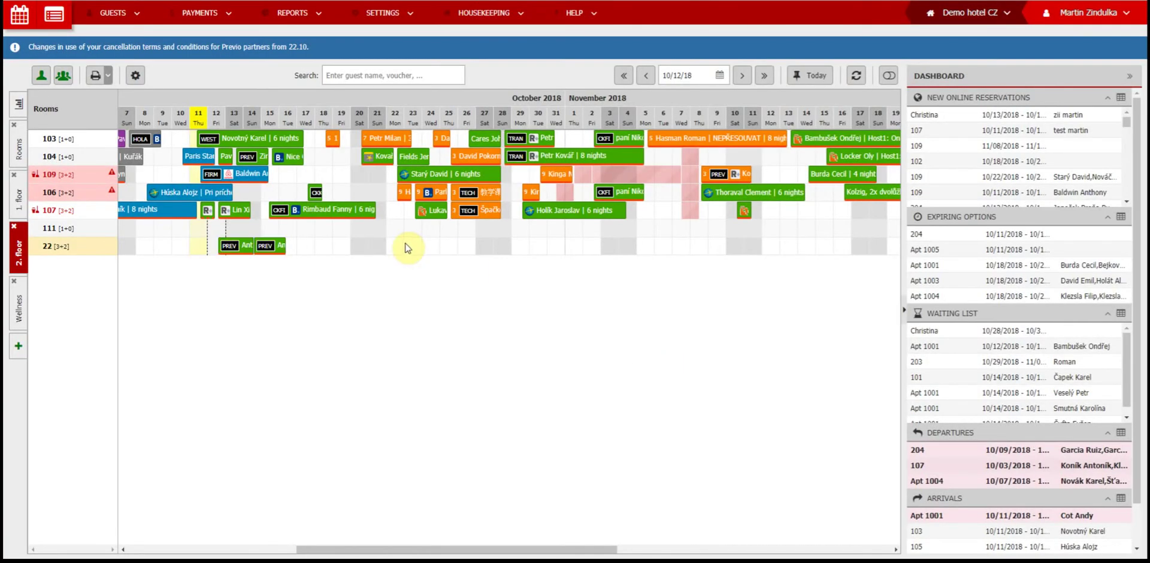
pyautogui.moveTo(246, 248)
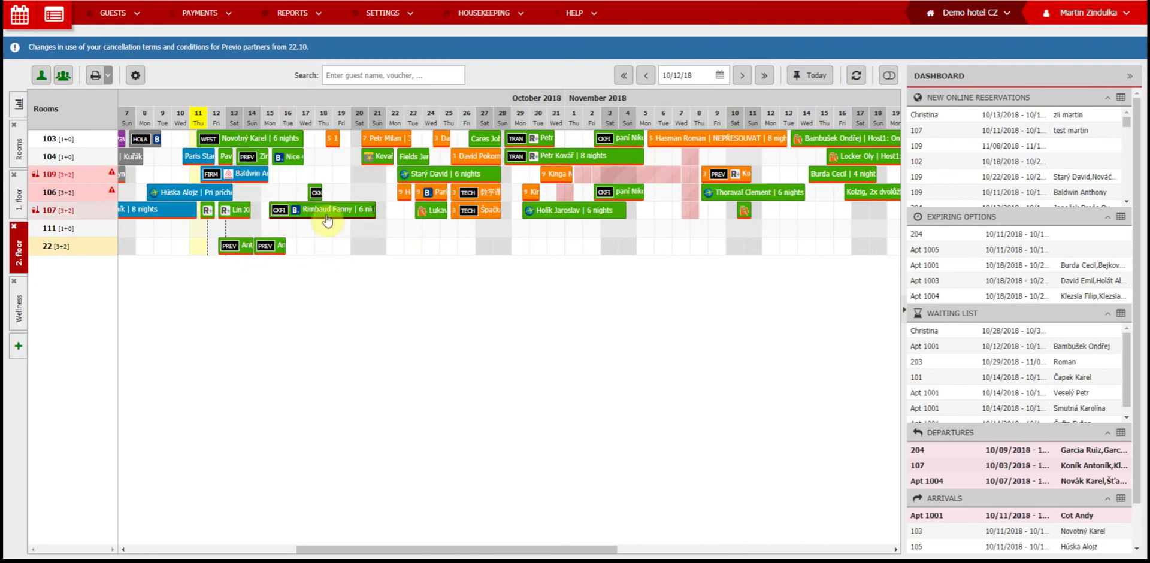
pyautogui.rightClick(327, 209)
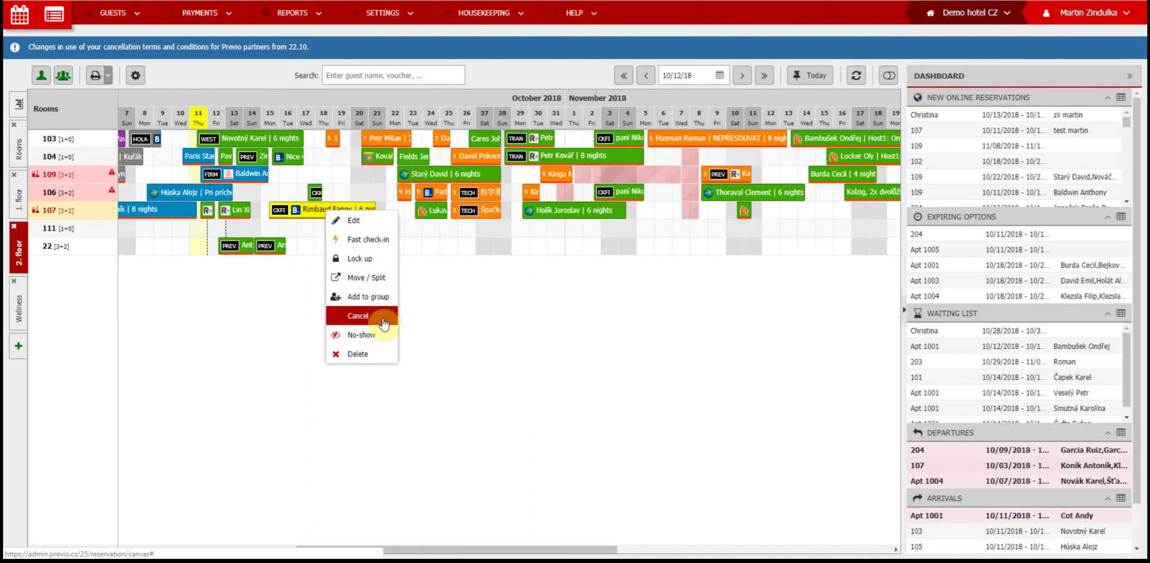
# Step: Choose Cancel for the six-night booking in room 107
pyautogui.click(383, 355)
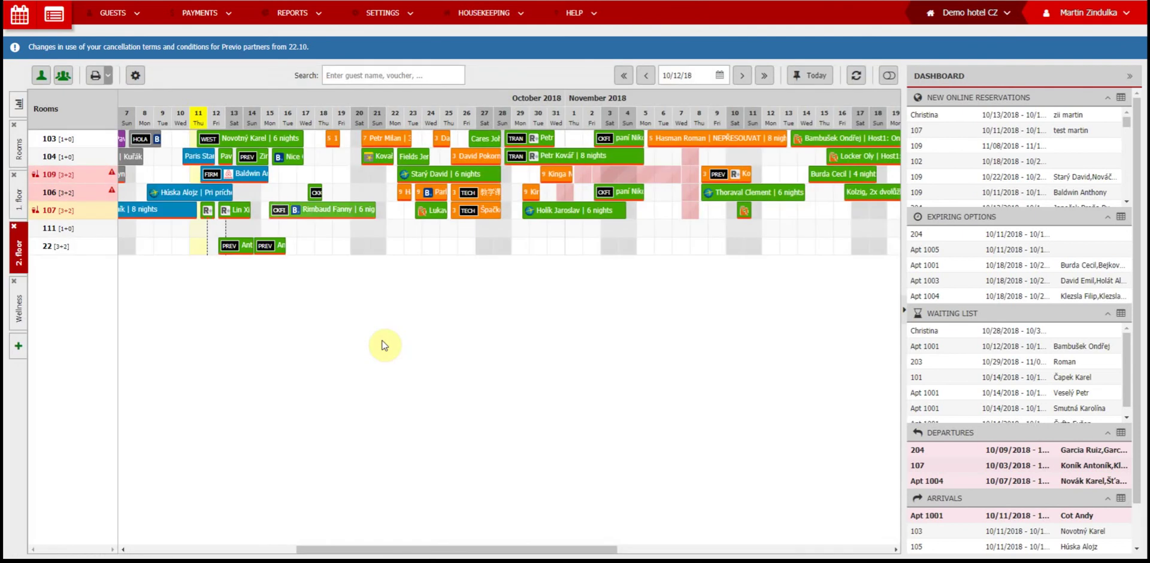